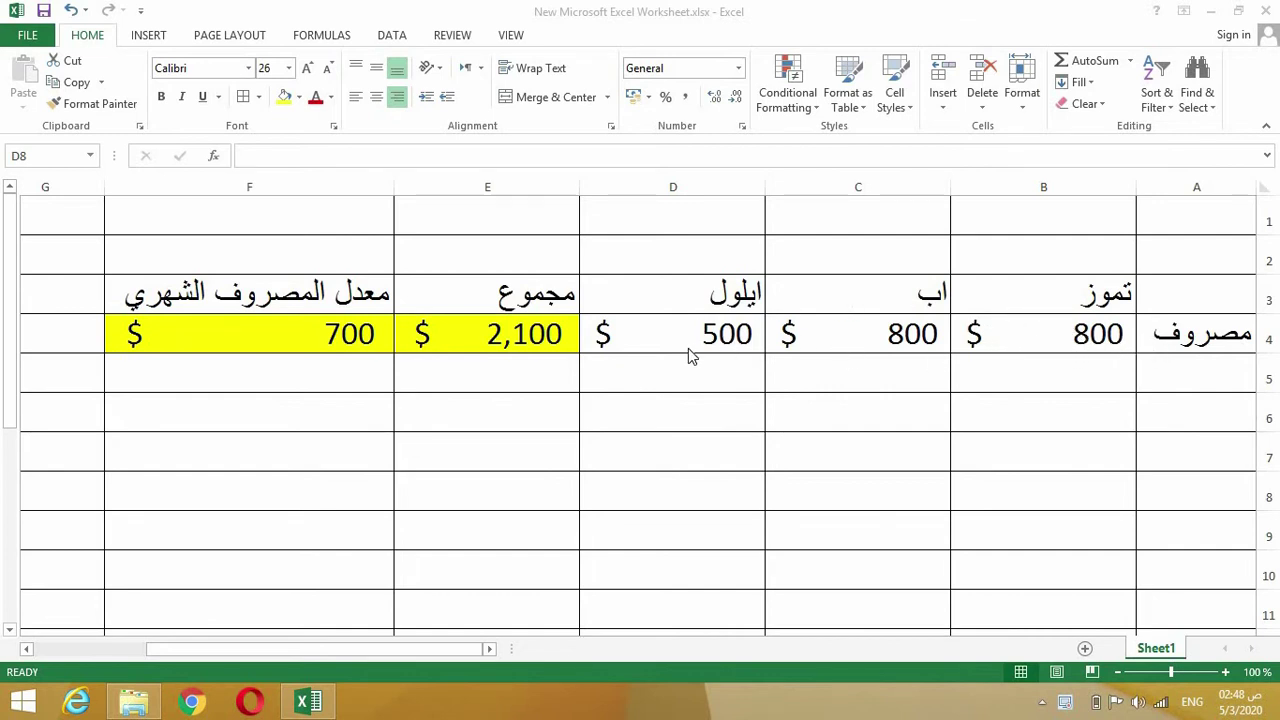
- Select total cell E4 to inspect its =SUM(B4:D4) formula
click(519, 334)
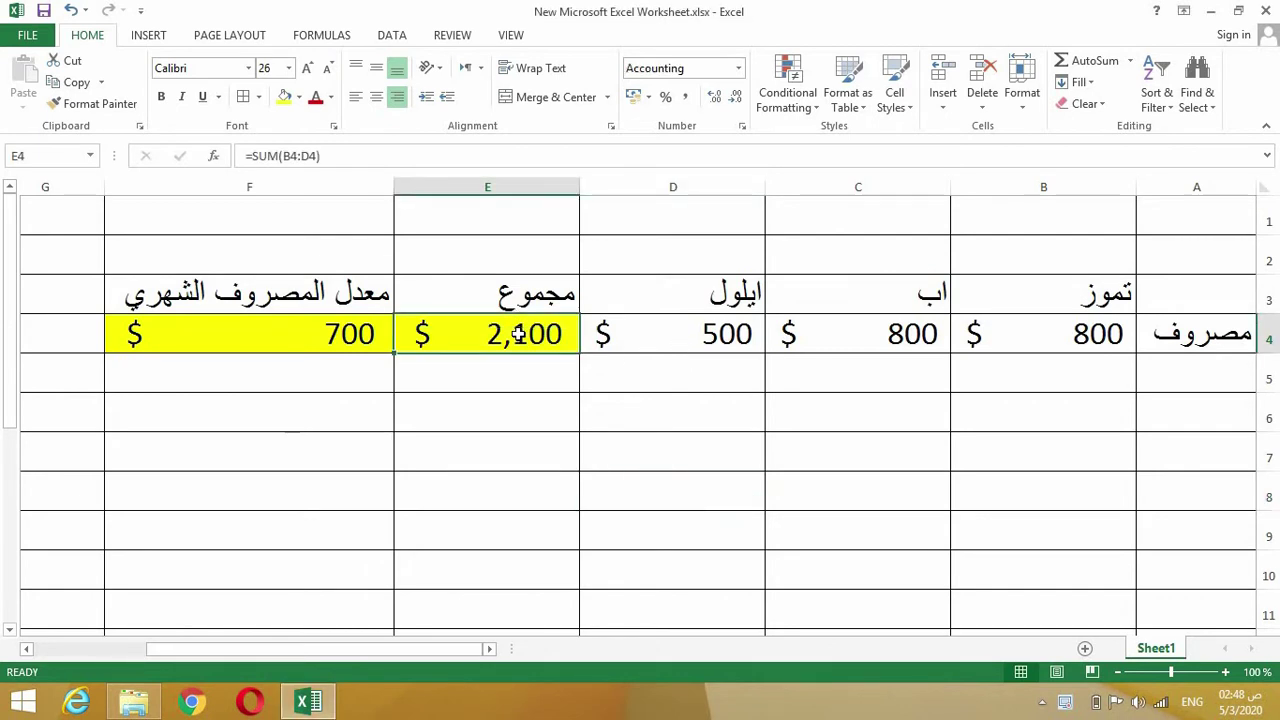
- Clear E4 and insert an AutoSum total of the three months
key(Delete)
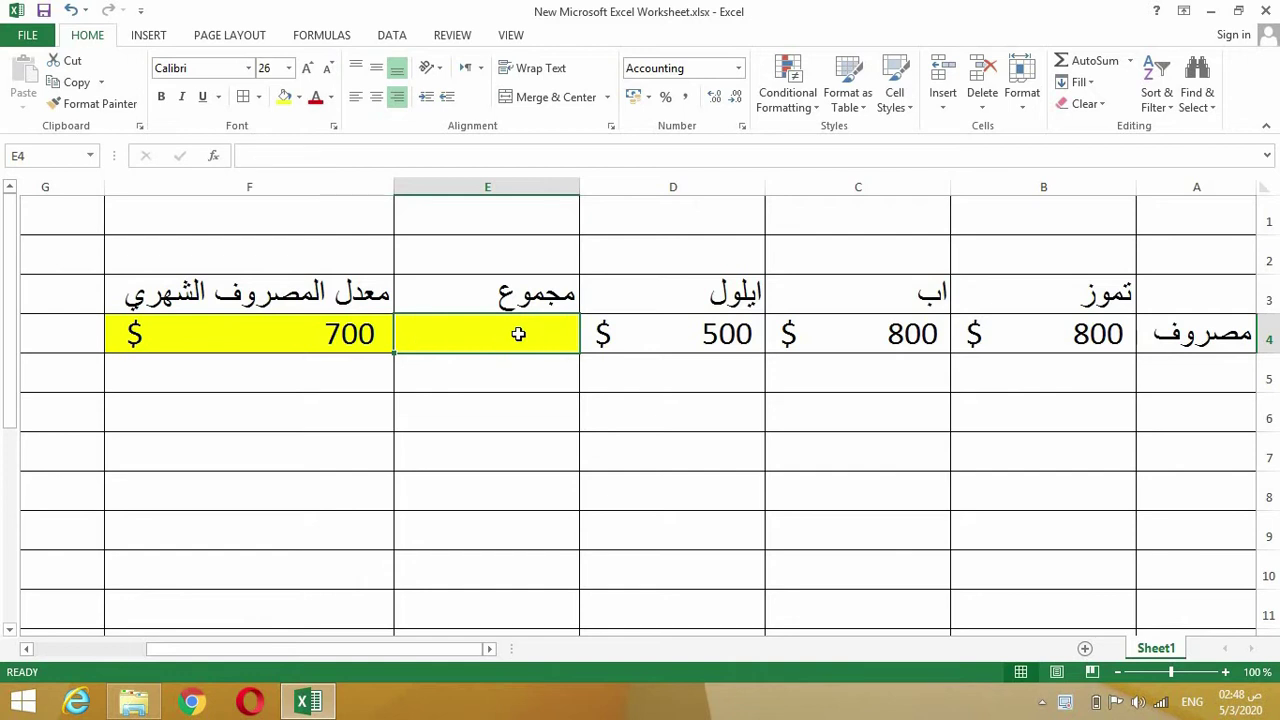
text(=)
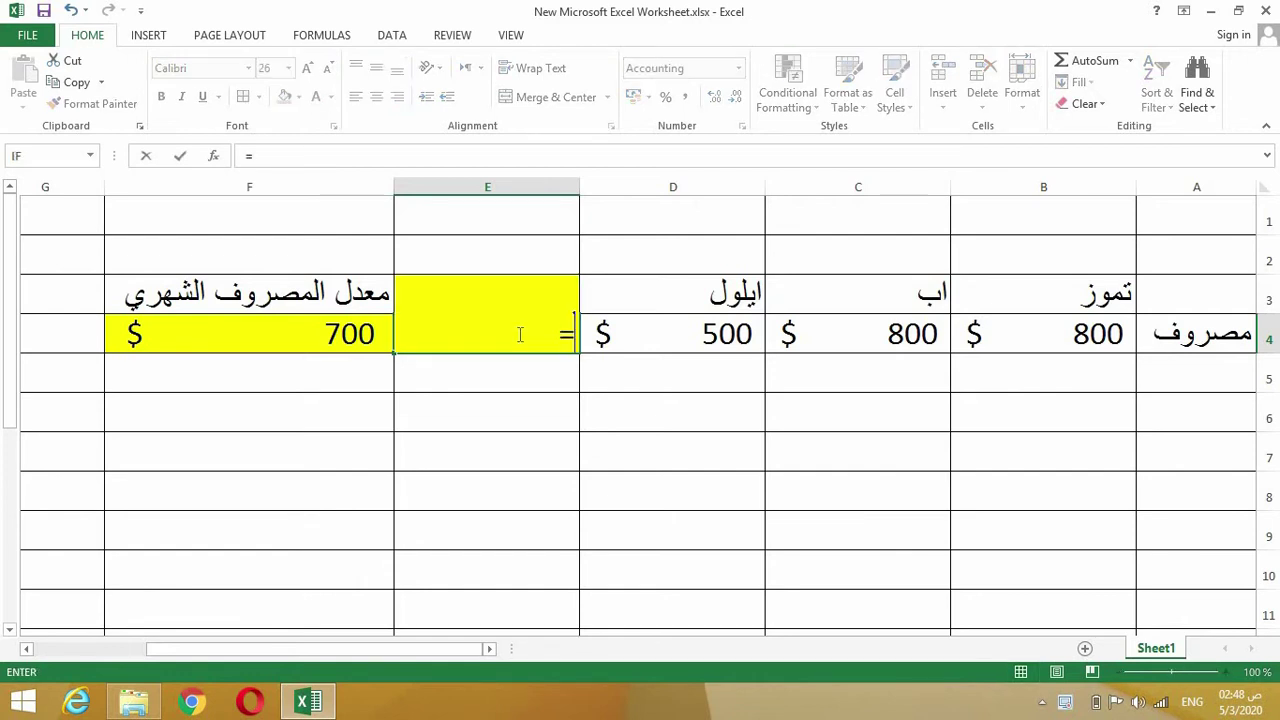
key(Escape)
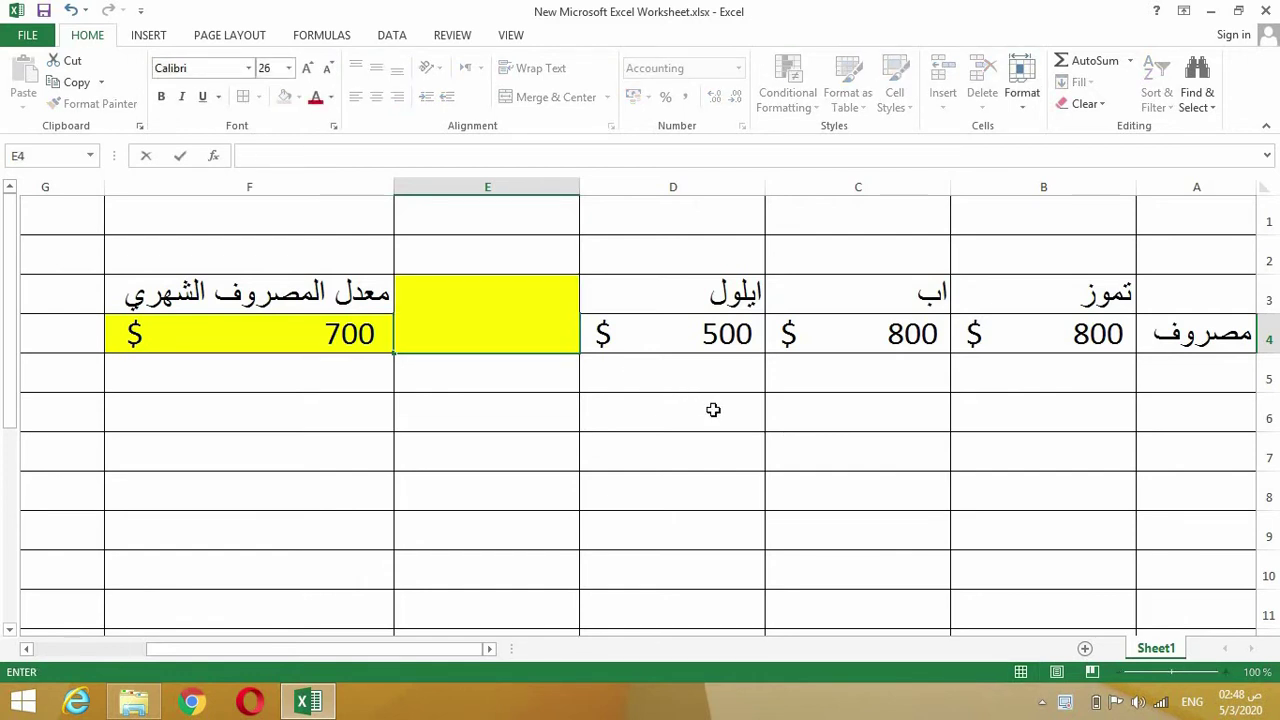
click(711, 408)
click(534, 334)
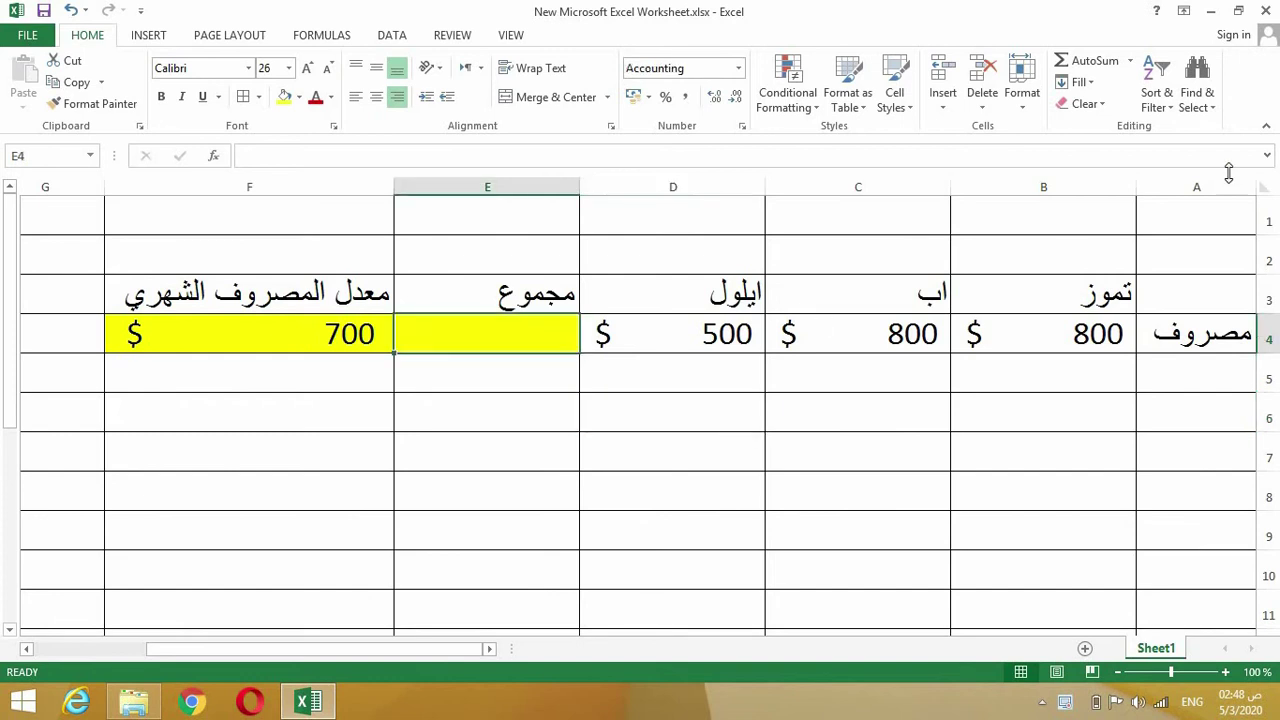
click(1110, 66)
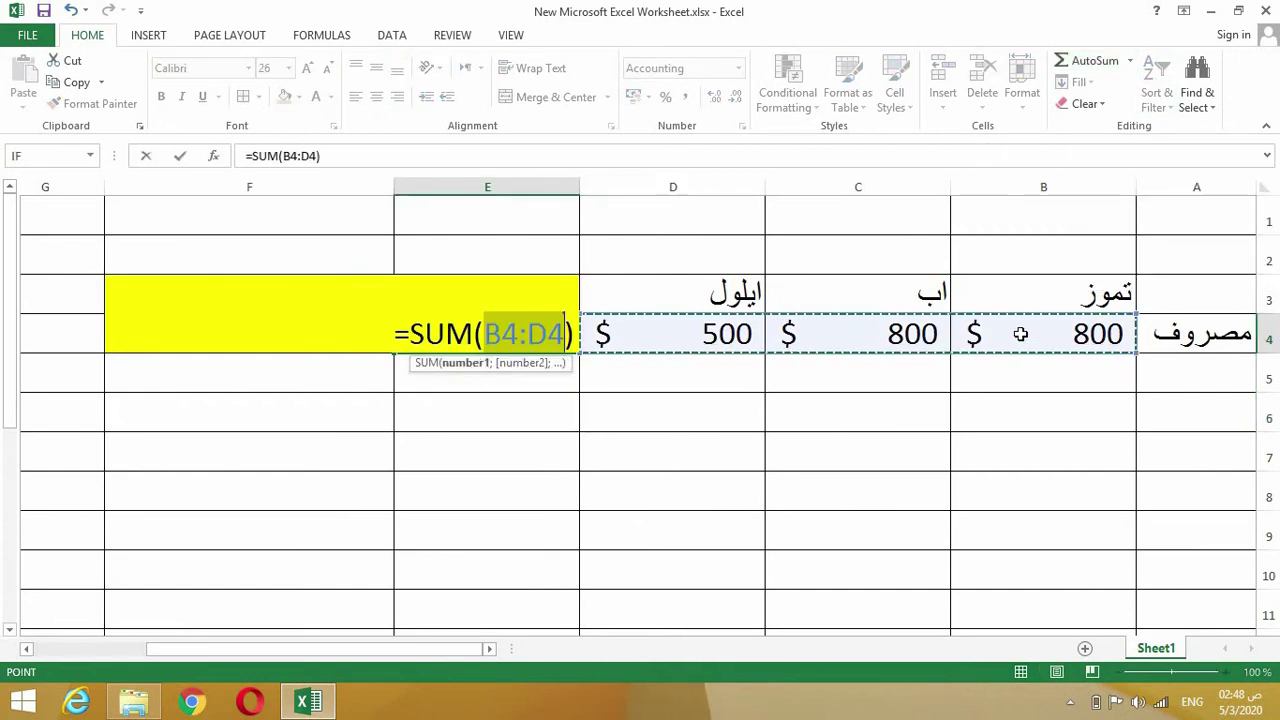
key(Return)
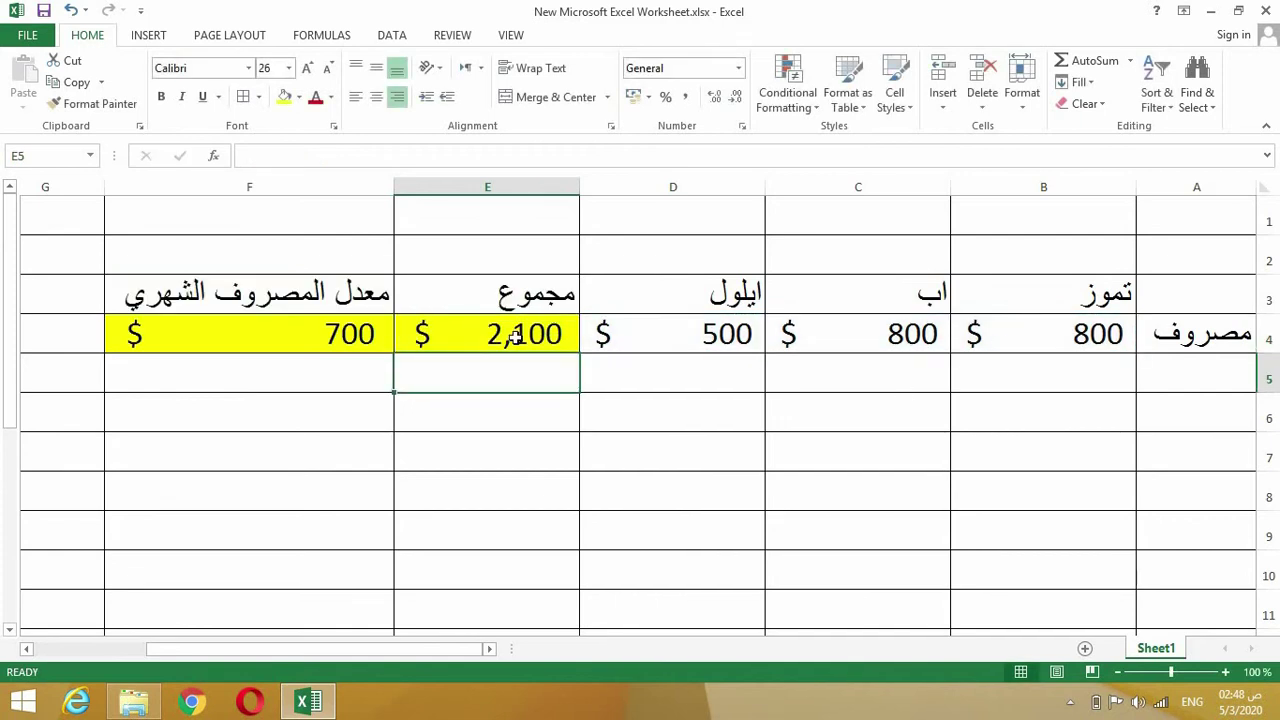
- Replace the E4 total with =D4+C4+B4, still giving 2,100
click(519, 337)
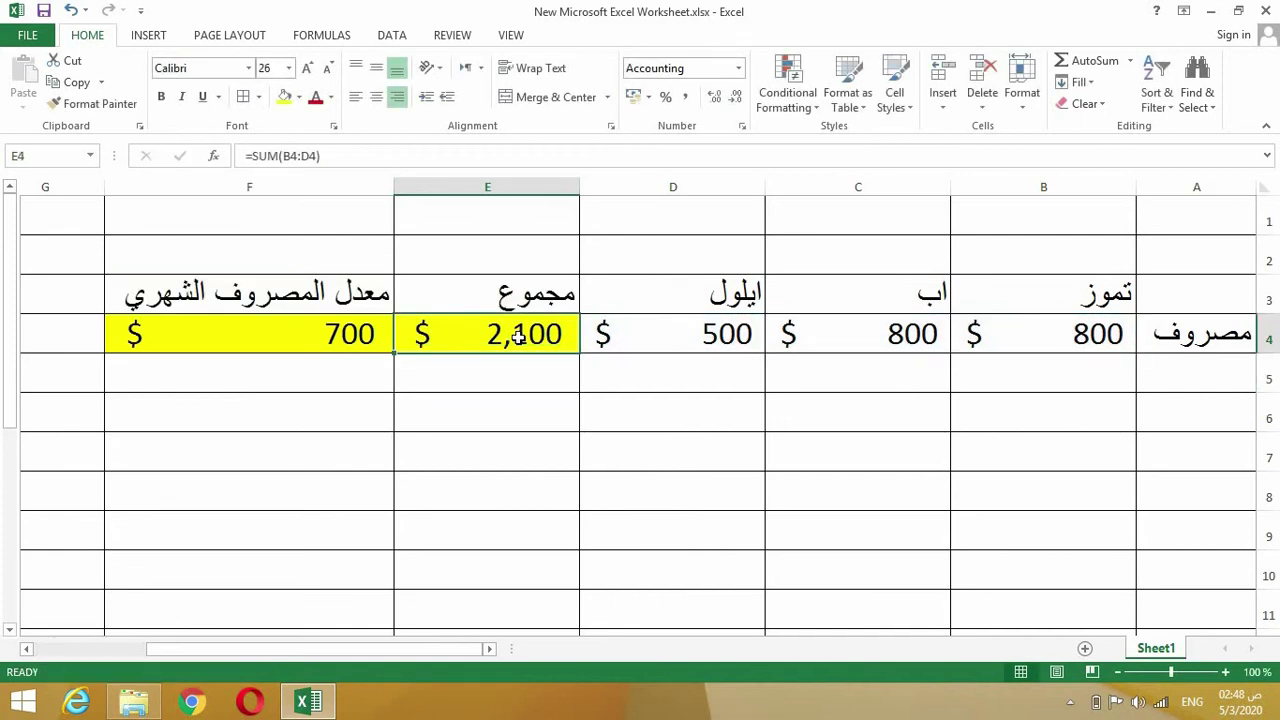
key(ctrl+z)
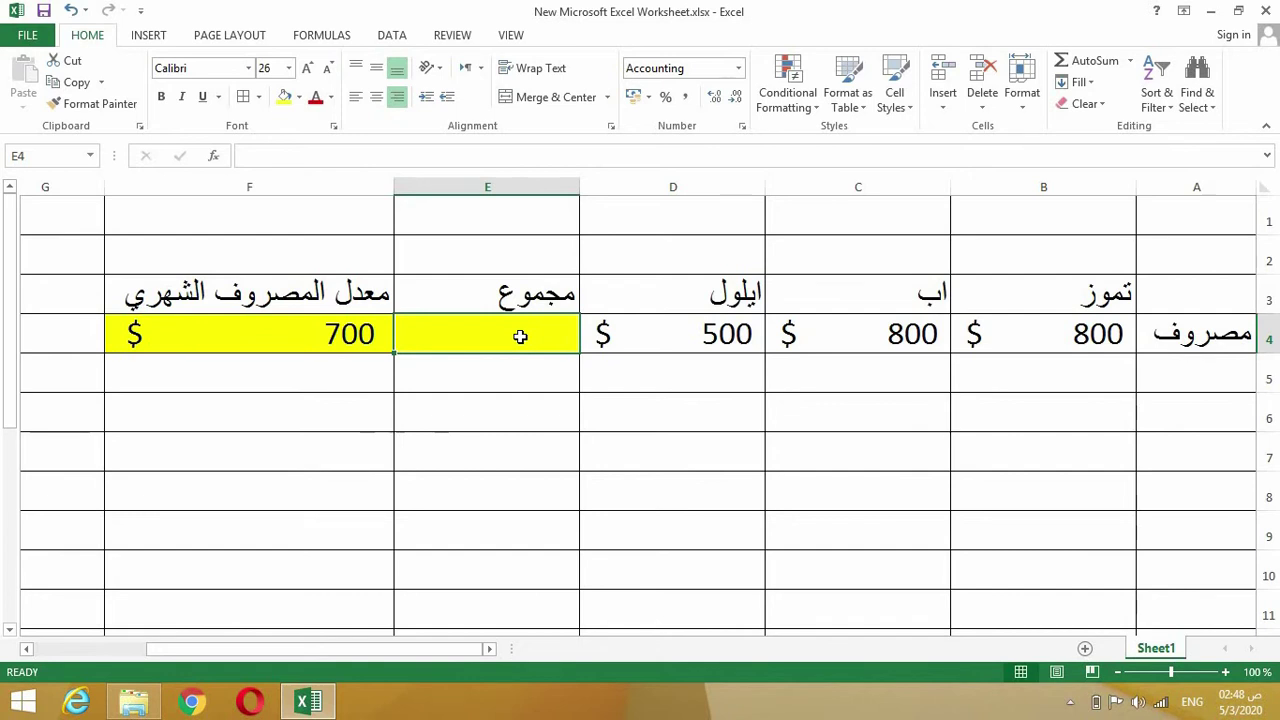
text(=)
click(724, 336)
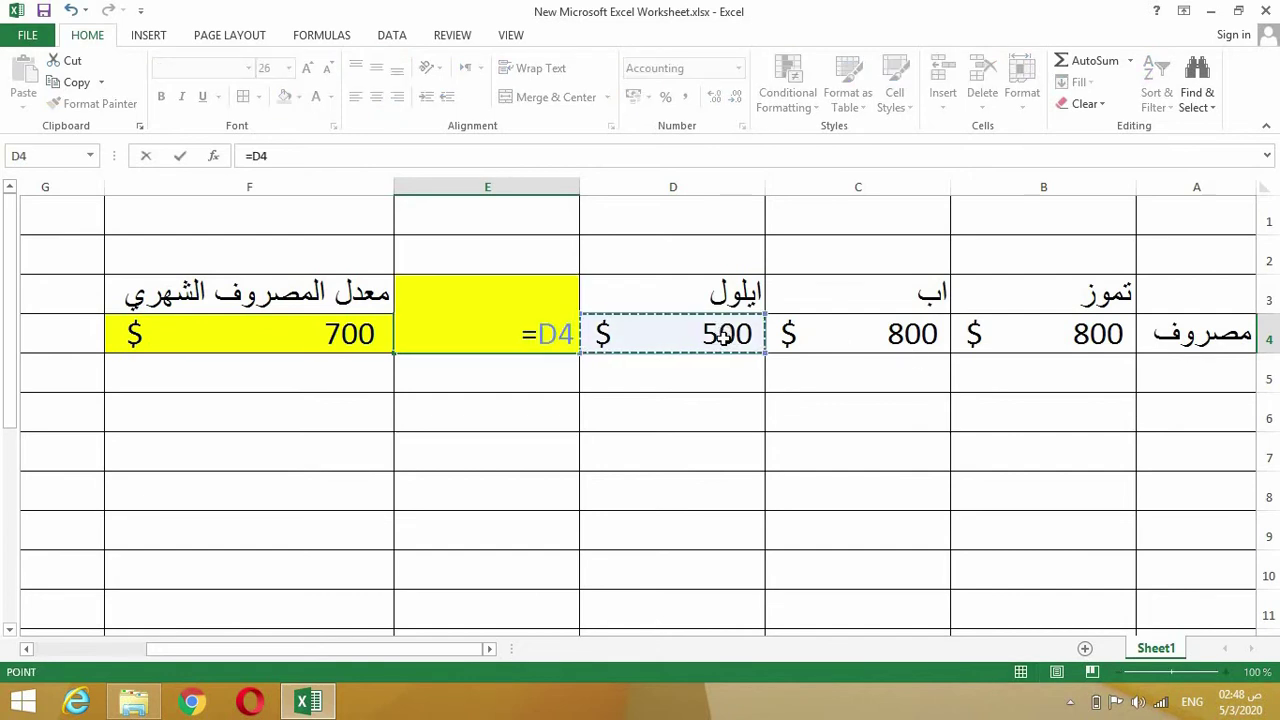
text(+)
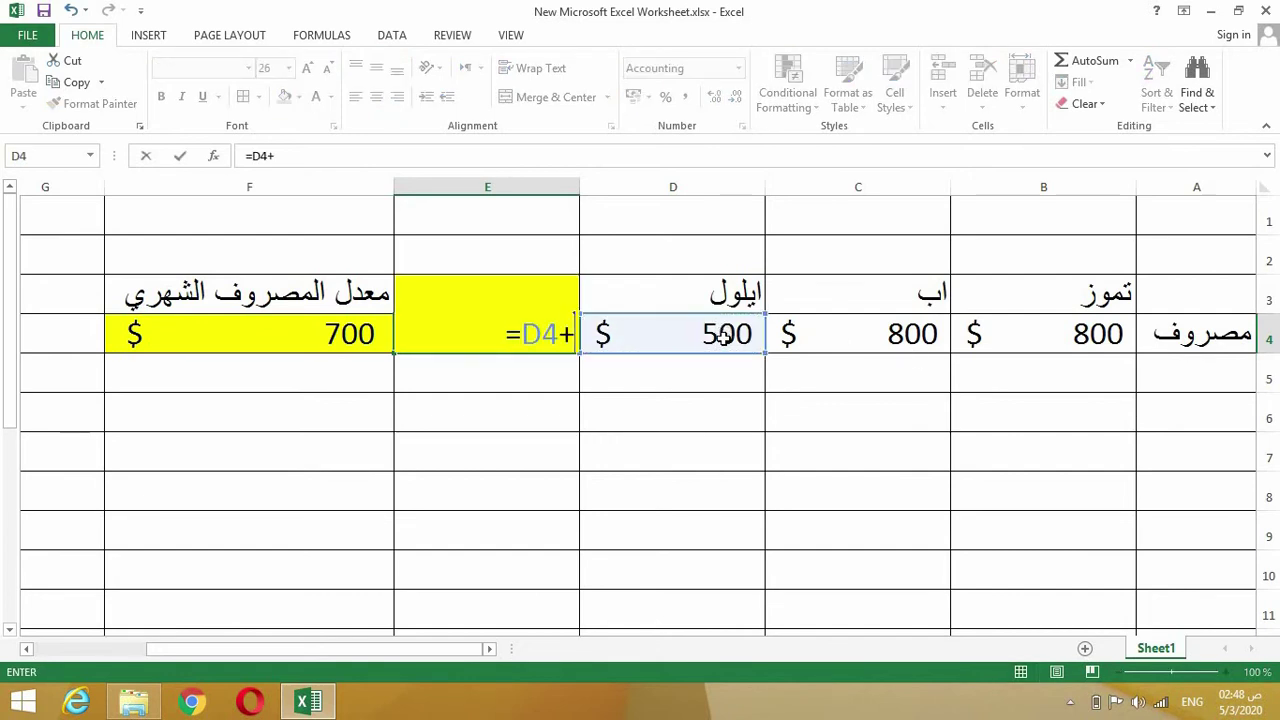
click(864, 336)
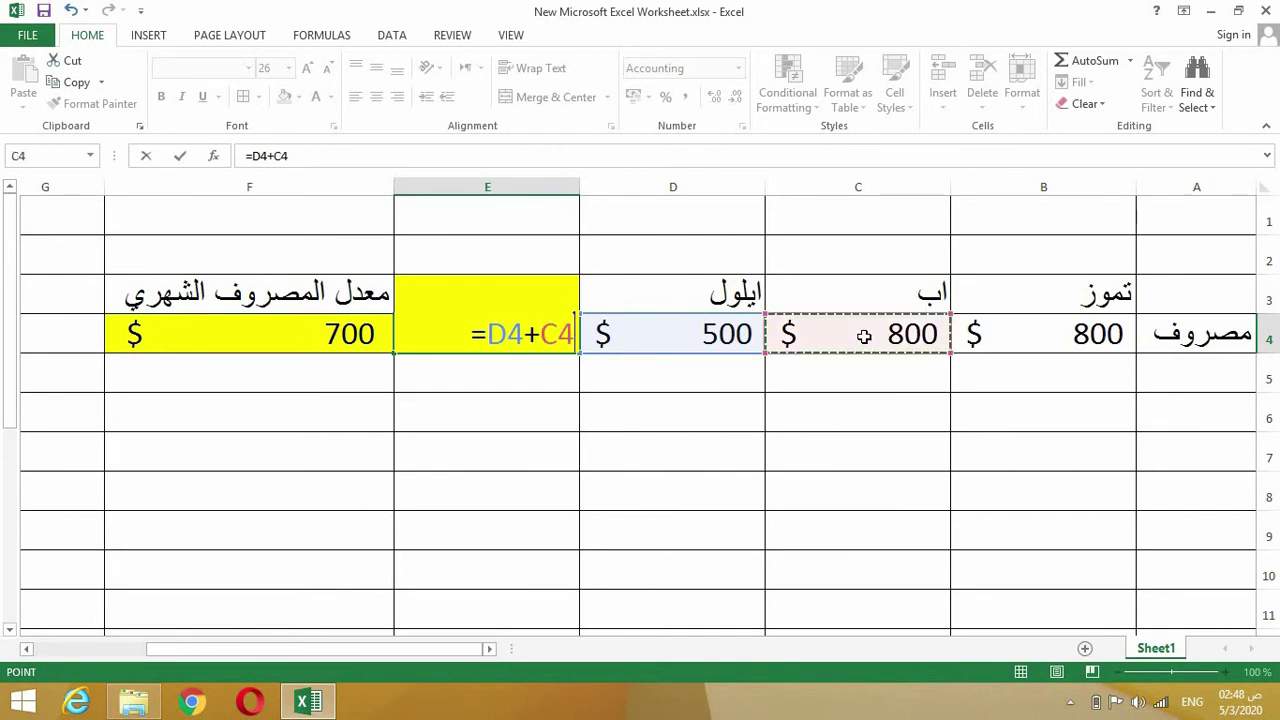
text(+)
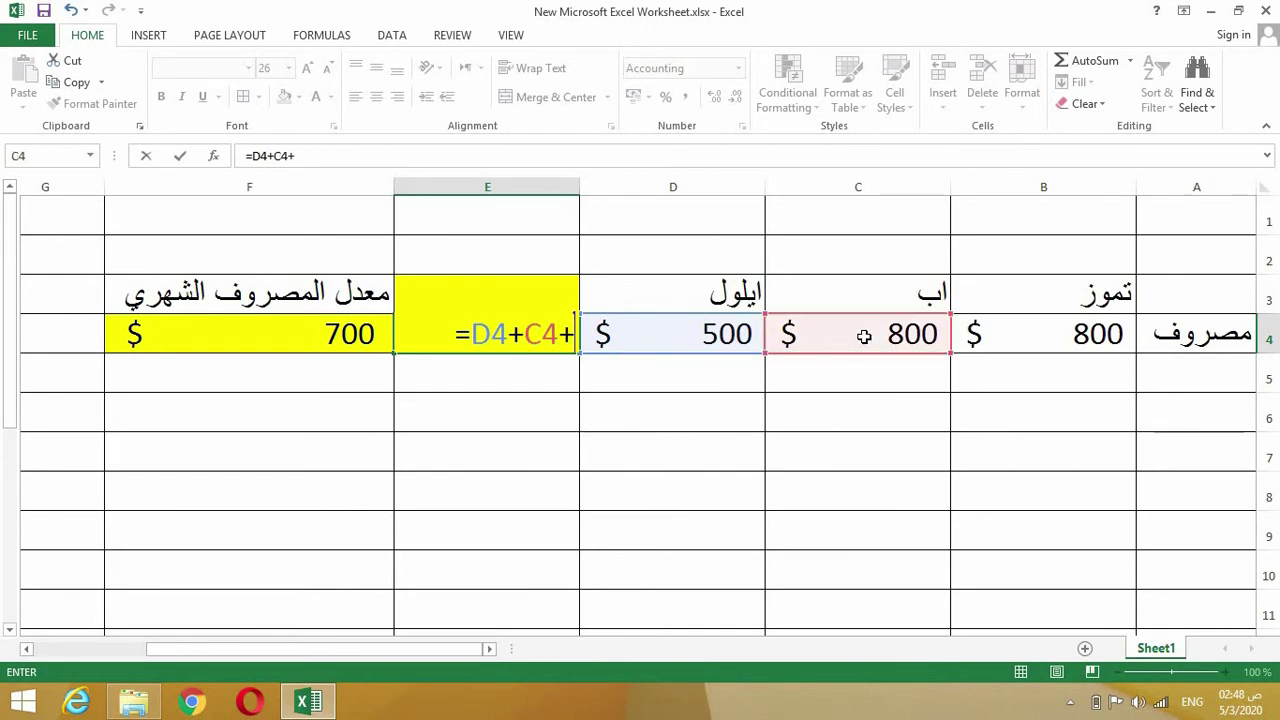
click(1015, 333)
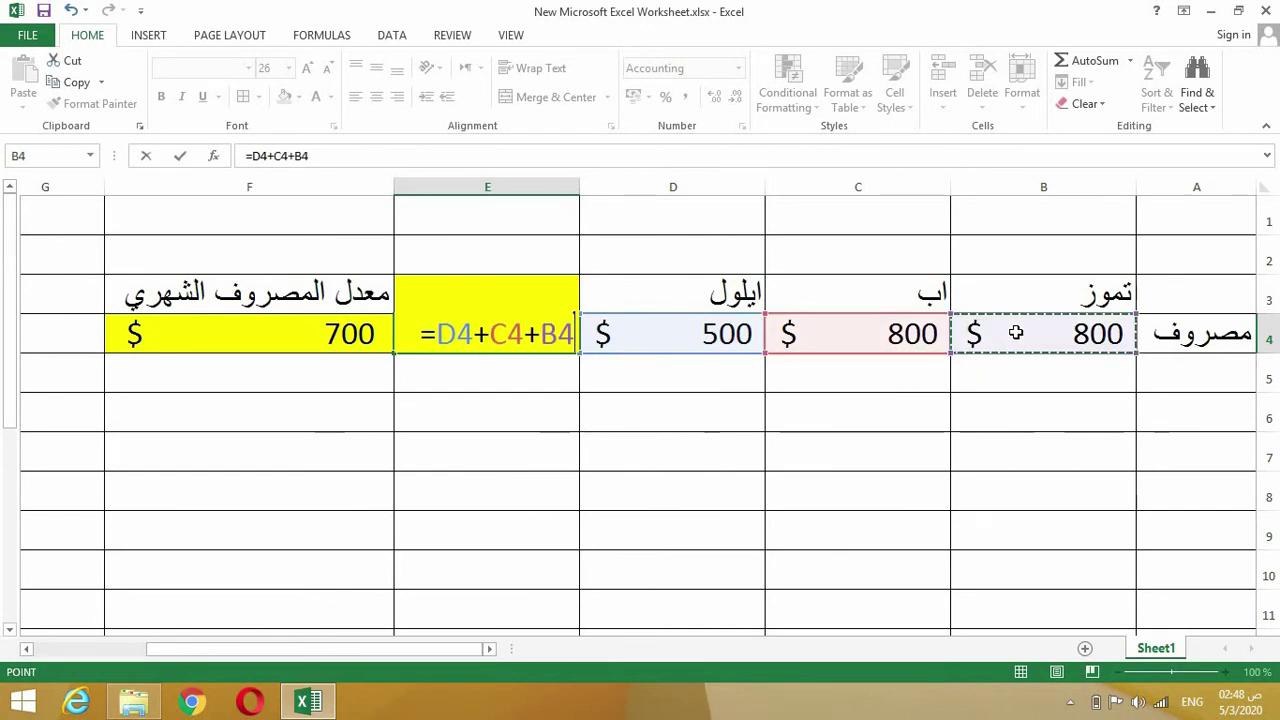
key(Return)
click(706, 450)
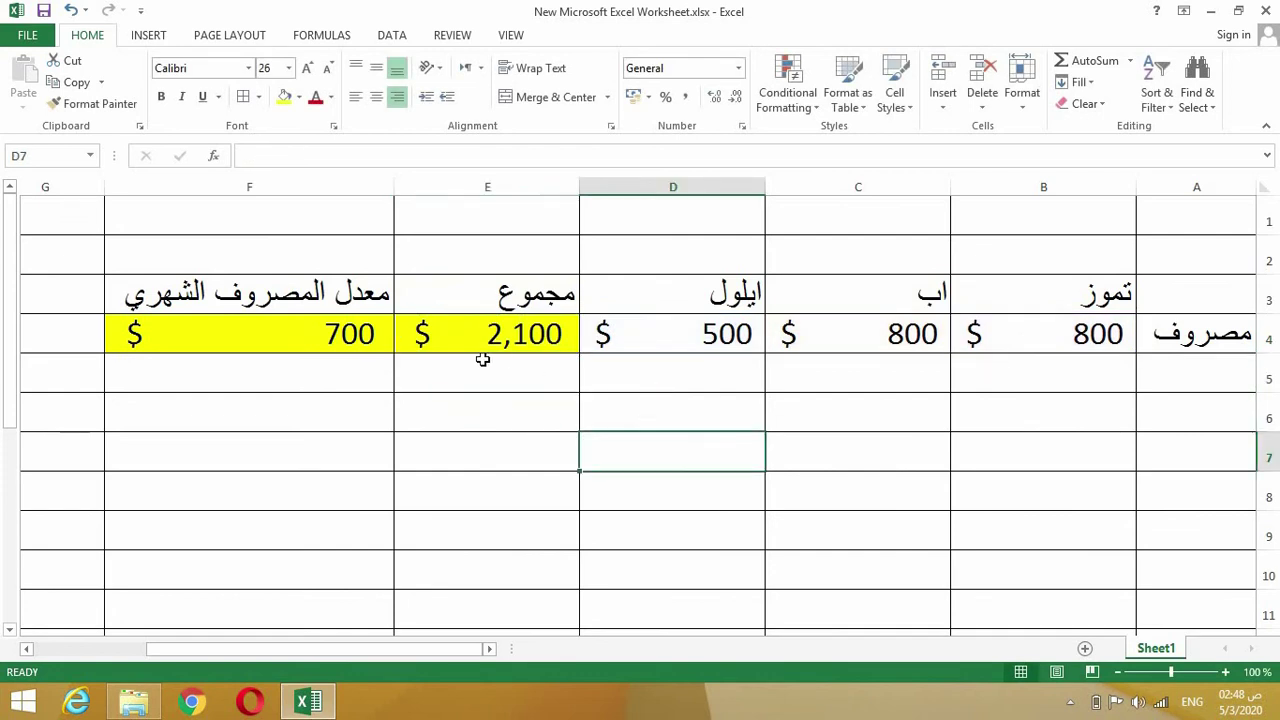
- Clear F4 and try an AutoSum formula there, then delete it again
click(320, 335)
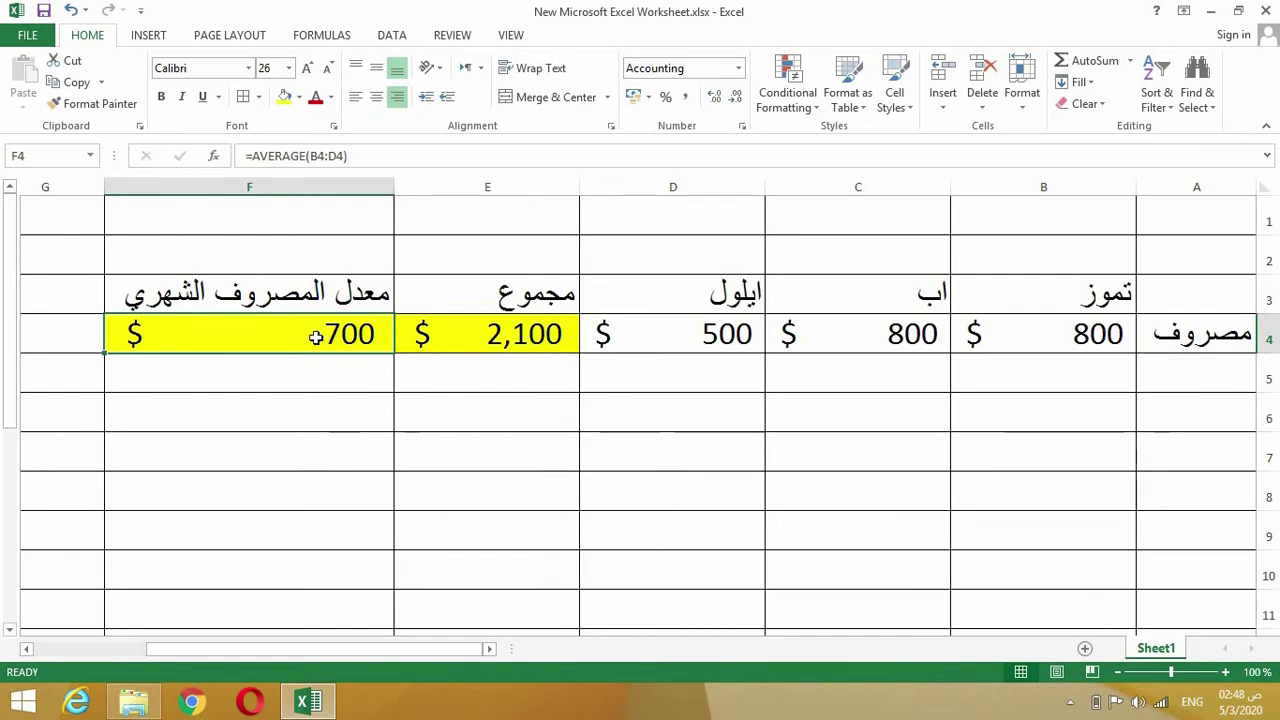
key(Delete)
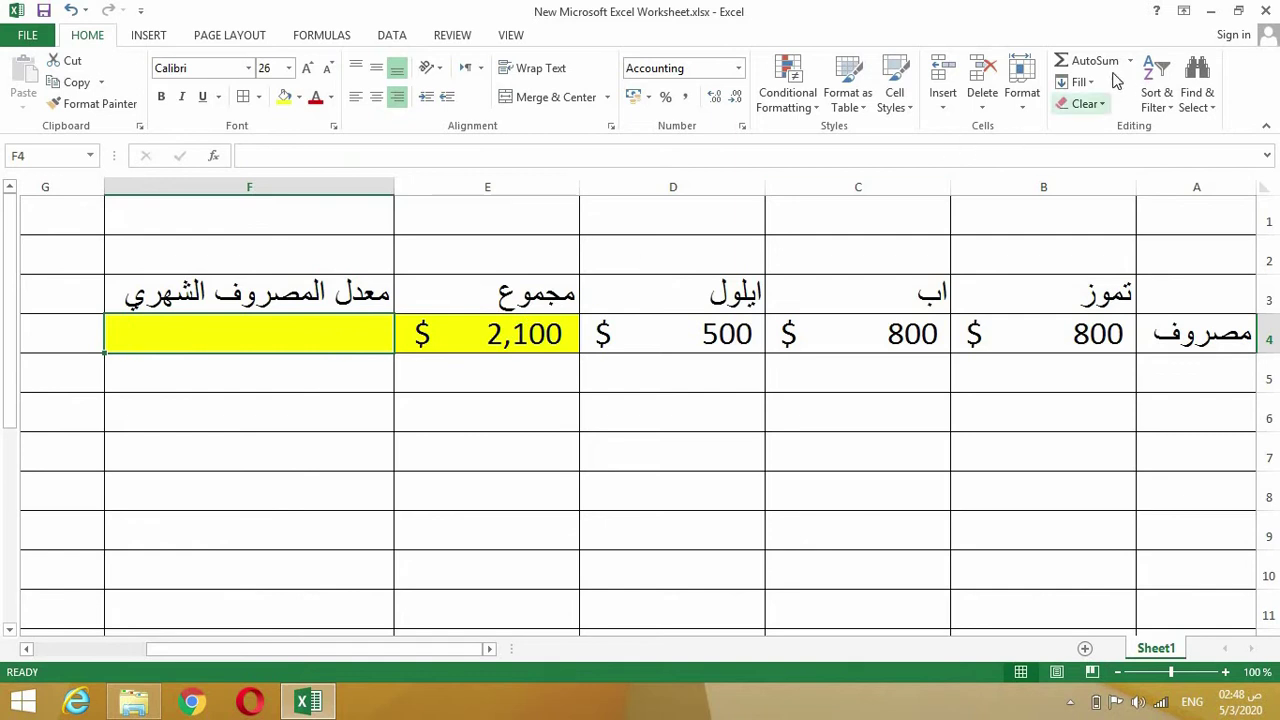
click(1092, 61)
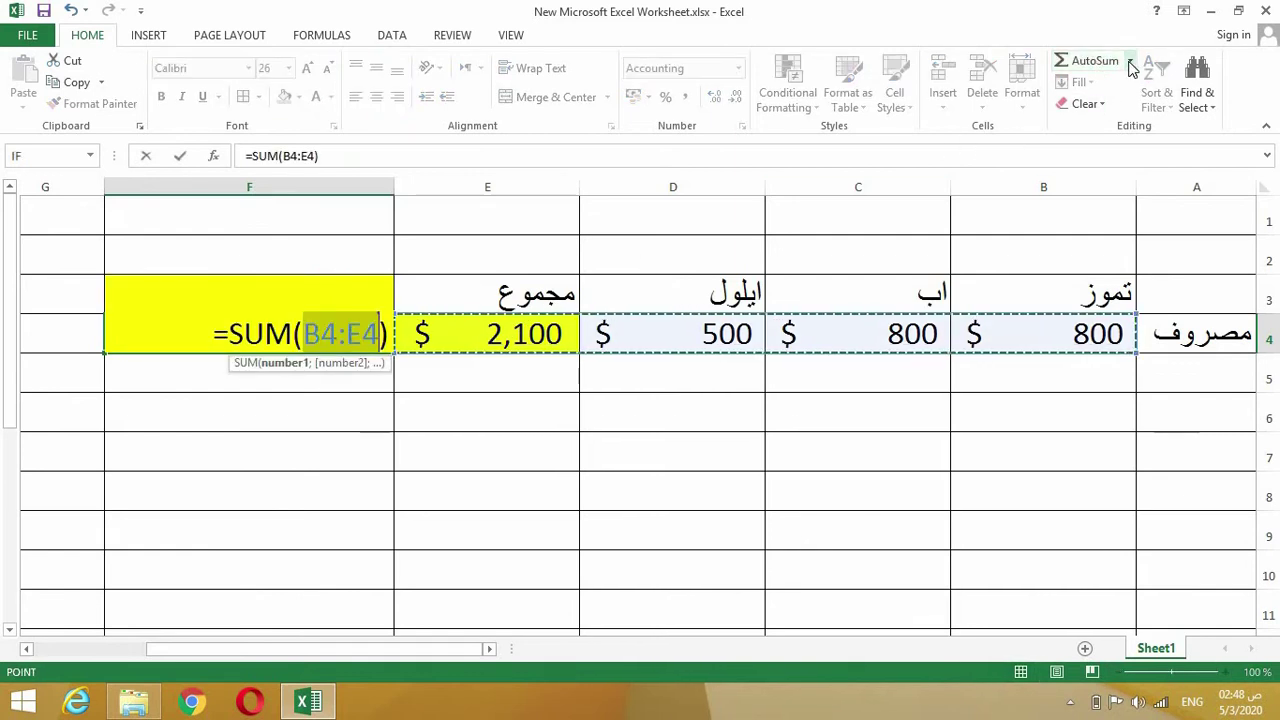
click(1130, 62)
click(1110, 112)
click(1092, 61)
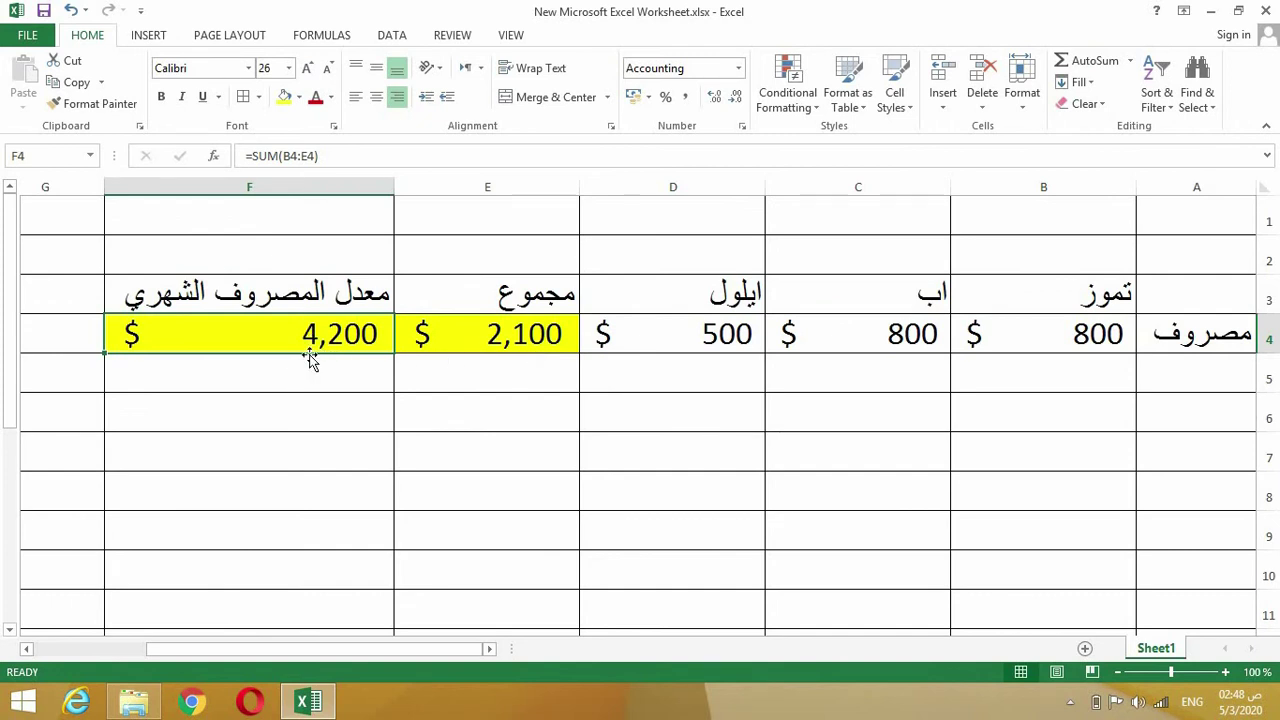
key(Delete)
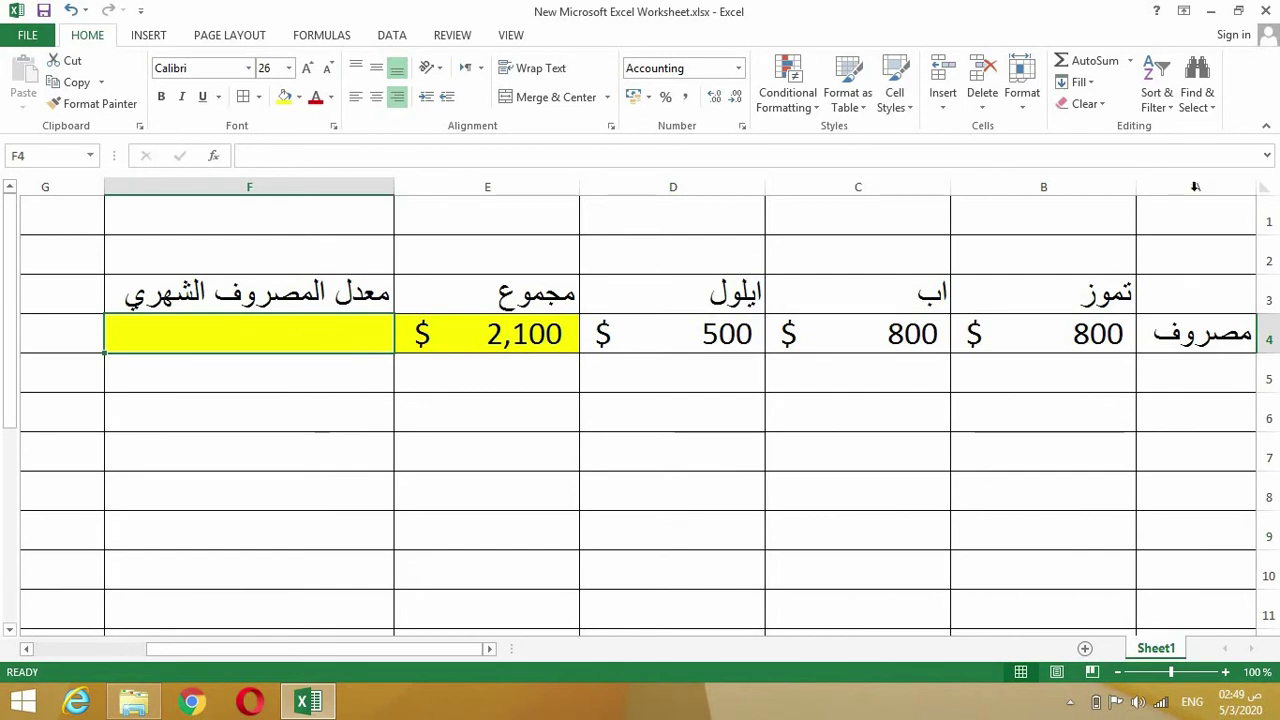
- Insert =AVERAGE(B4:D4) into F4, showing $700
click(1130, 62)
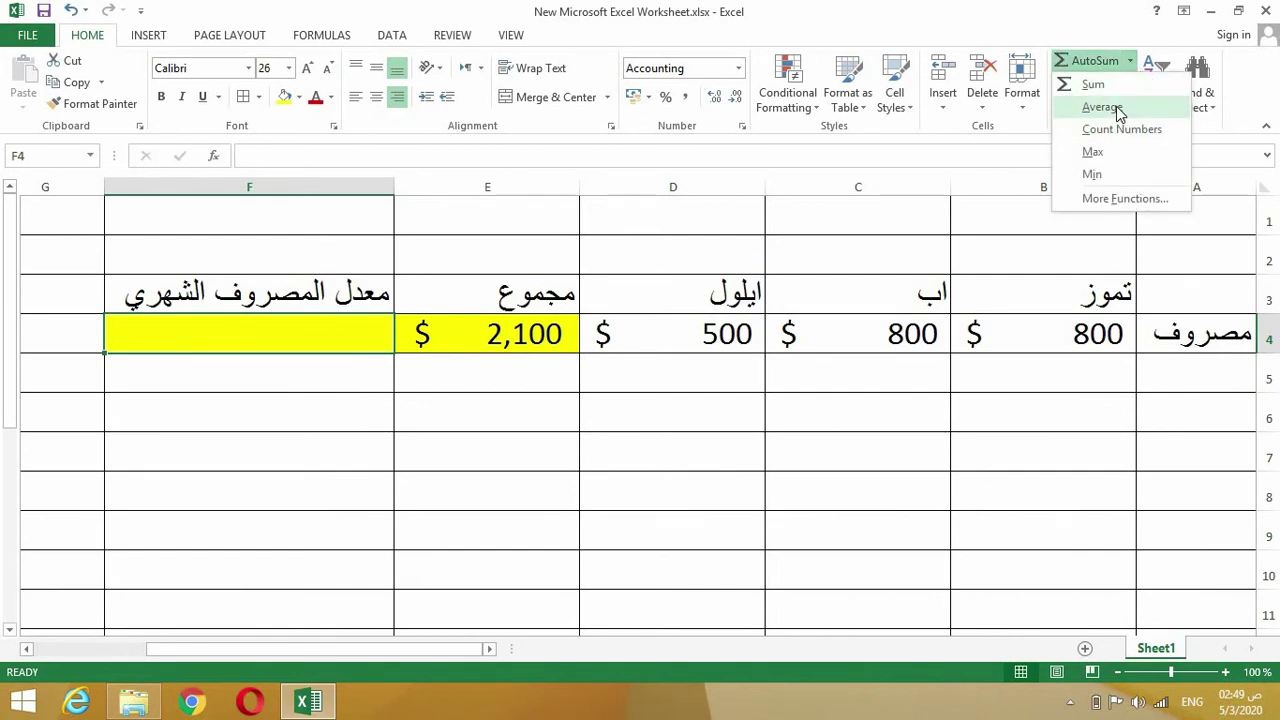
click(1116, 106)
drag(737, 331, 979, 333)
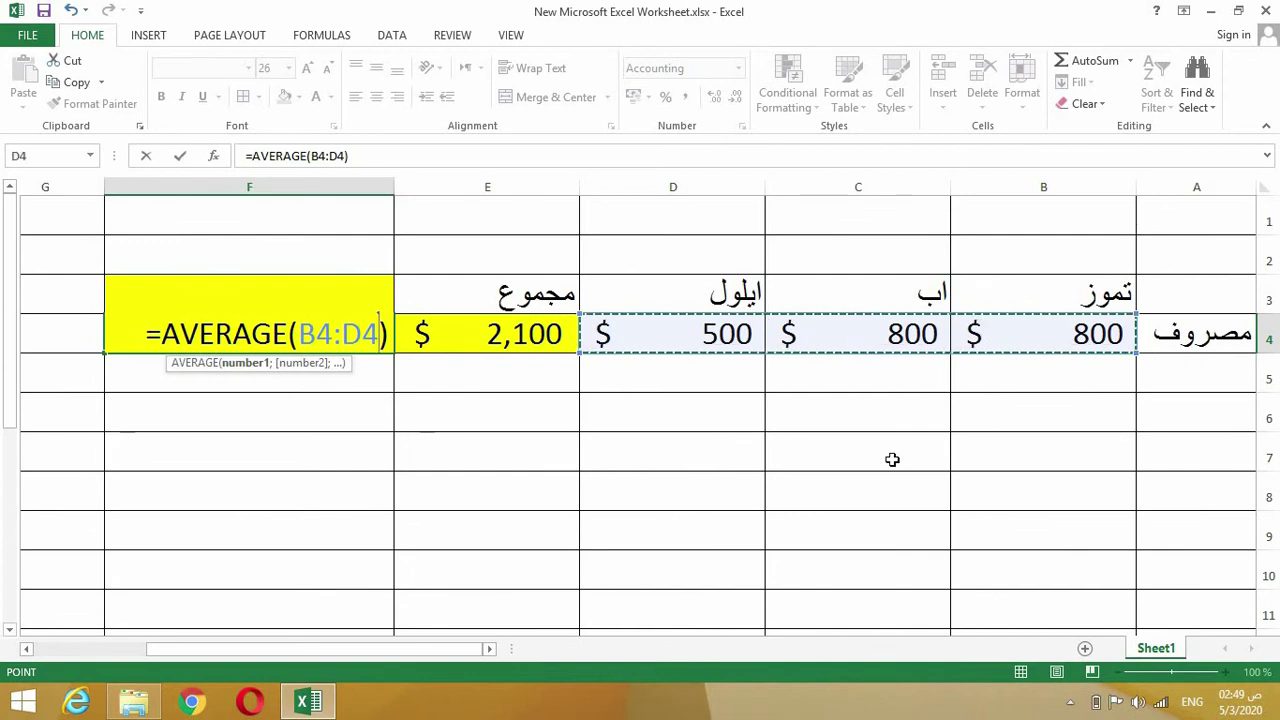
key(Return)
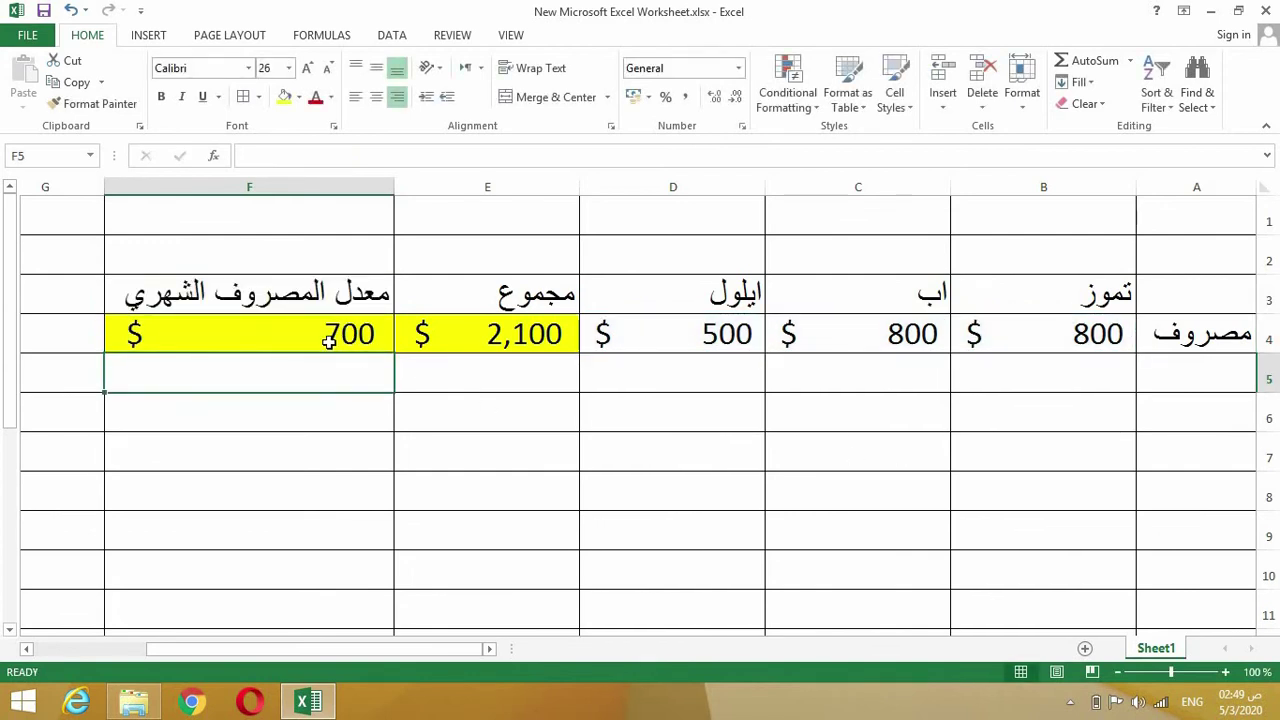
click(340, 336)
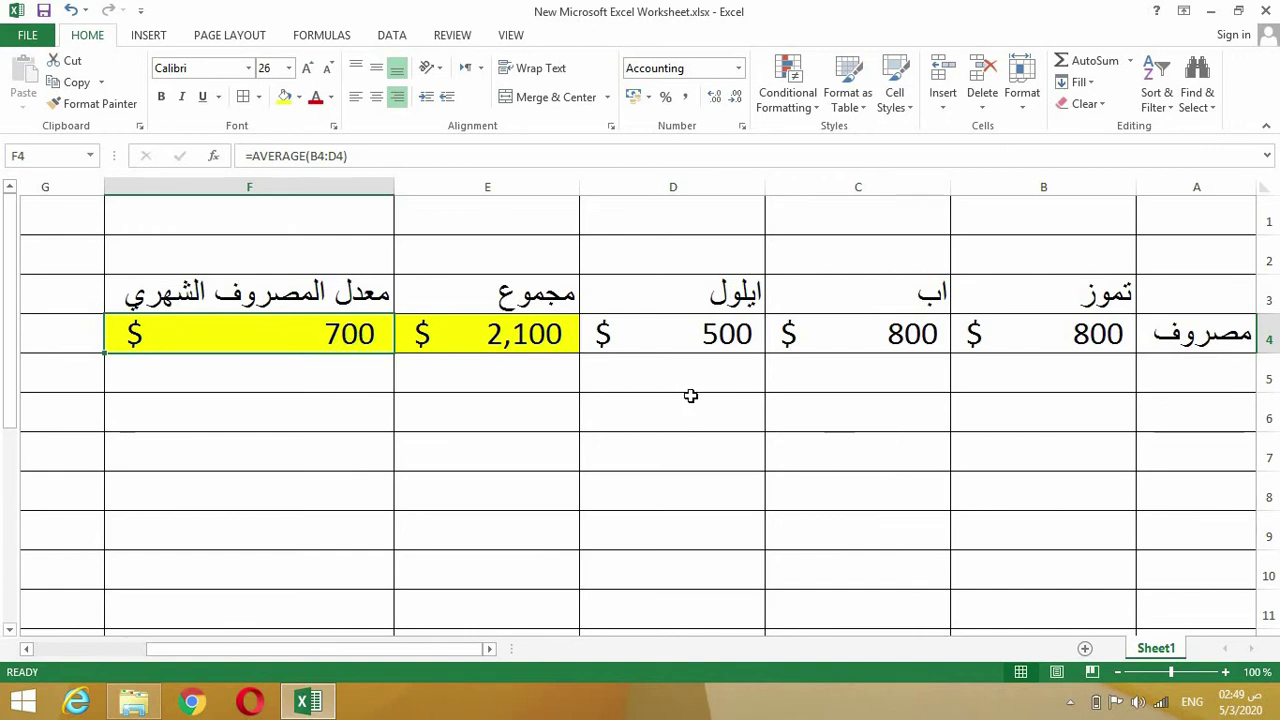
click(706, 336)
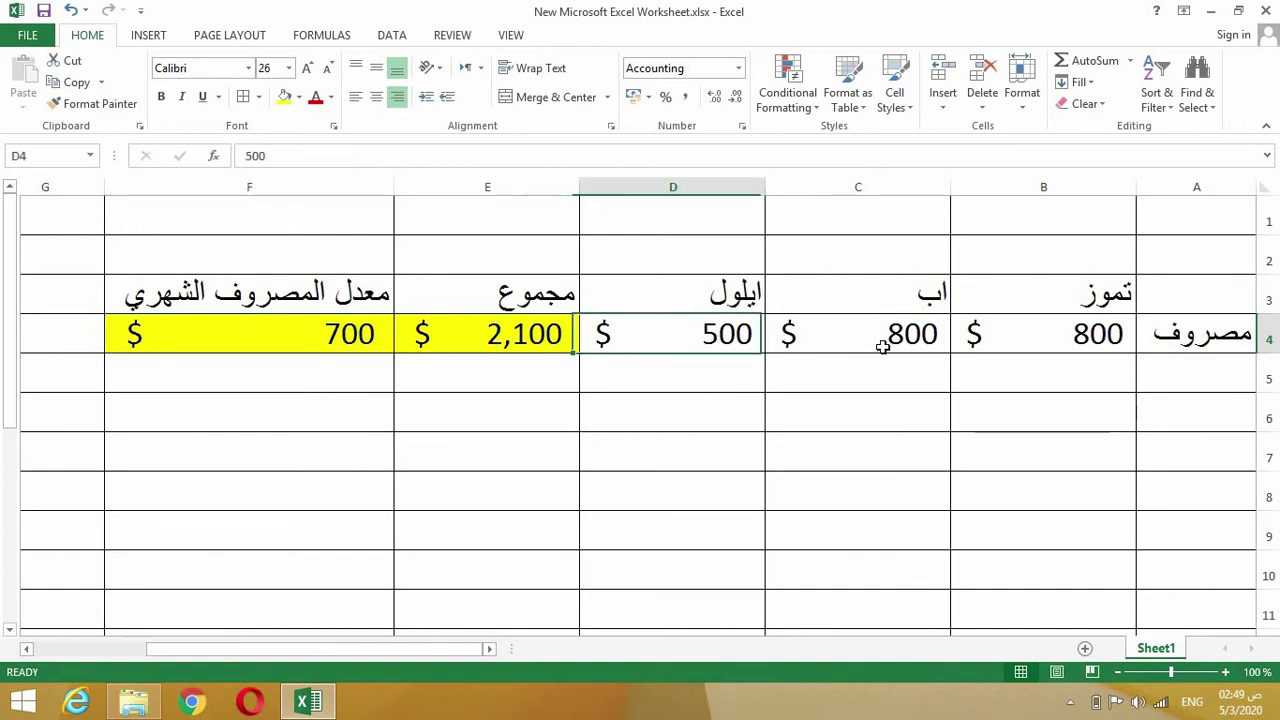
click(905, 338)
click(958, 337)
click(322, 336)
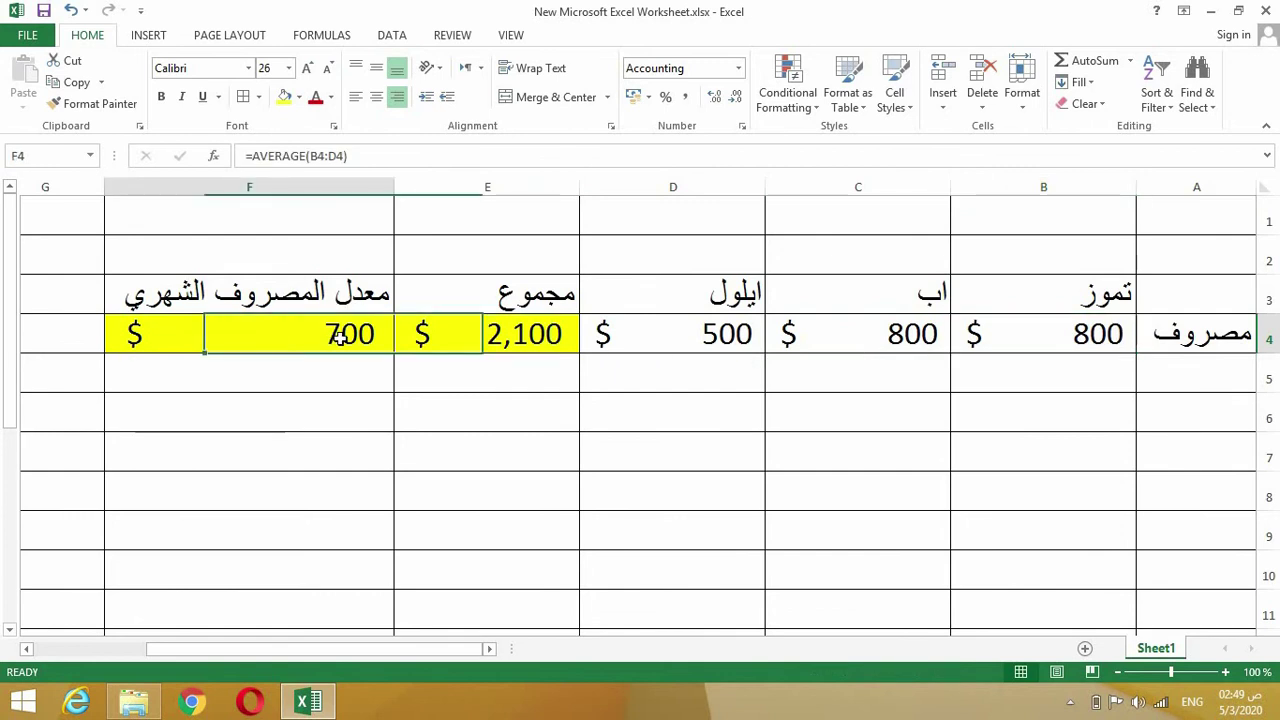
click(574, 385)
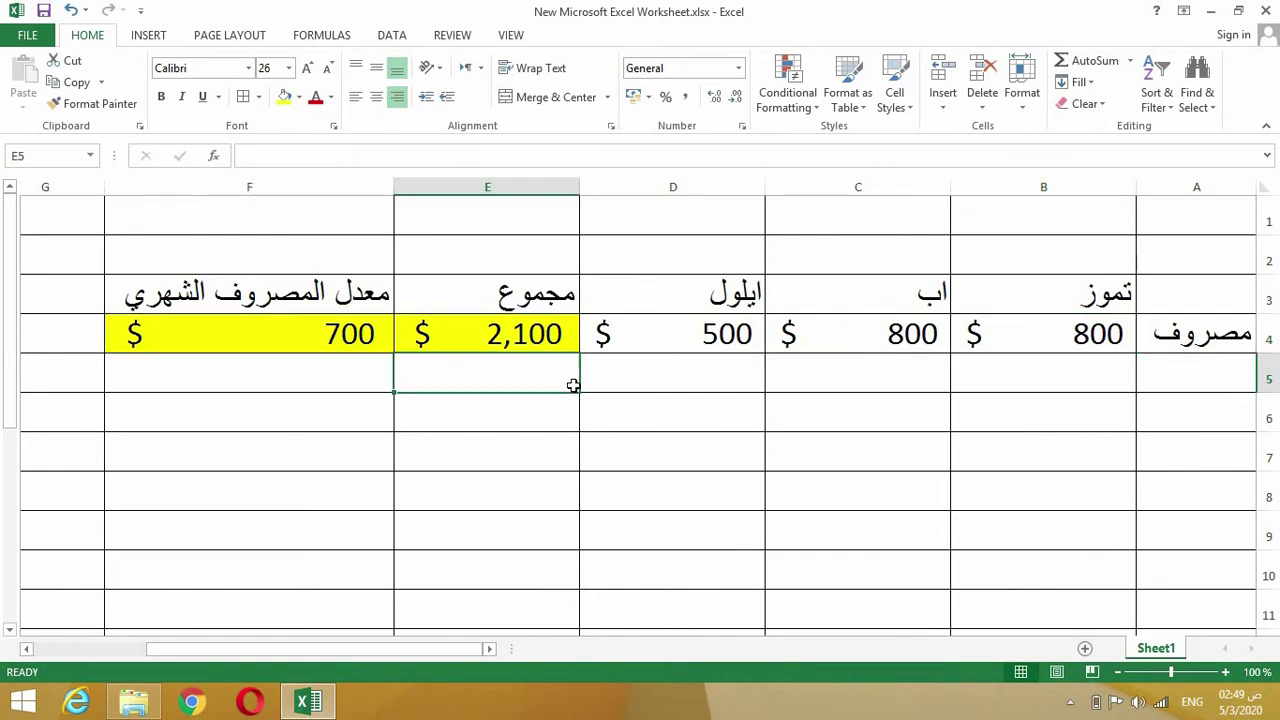
click(510, 340)
click(334, 343)
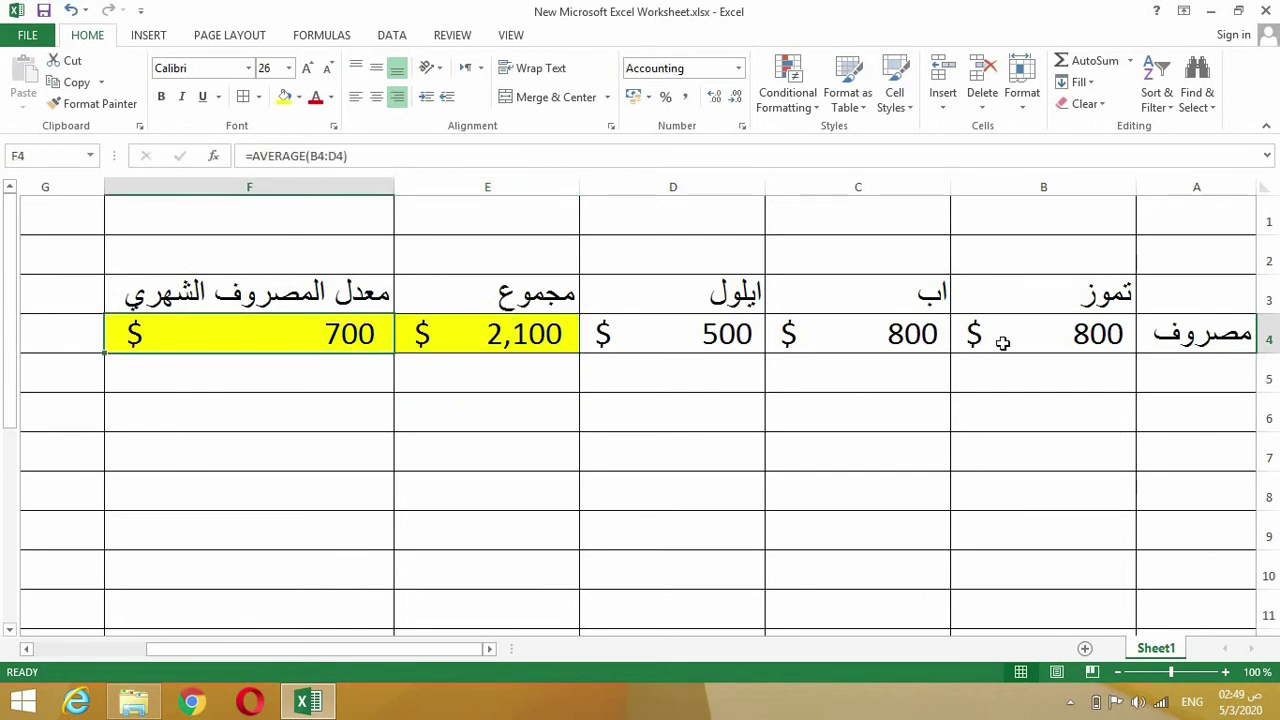
click(1040, 335)
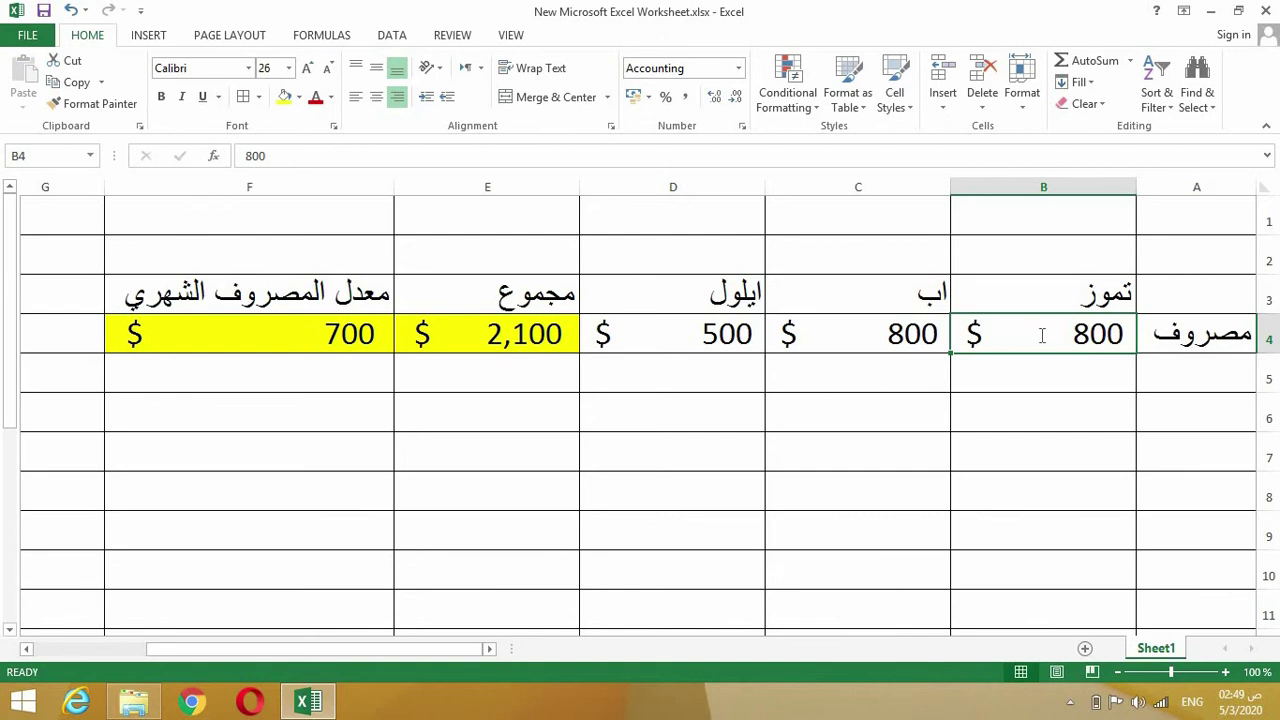
- Enter 700 in B4, then set B4, C4 and D4 all to 0
text(700)
click(1026, 420)
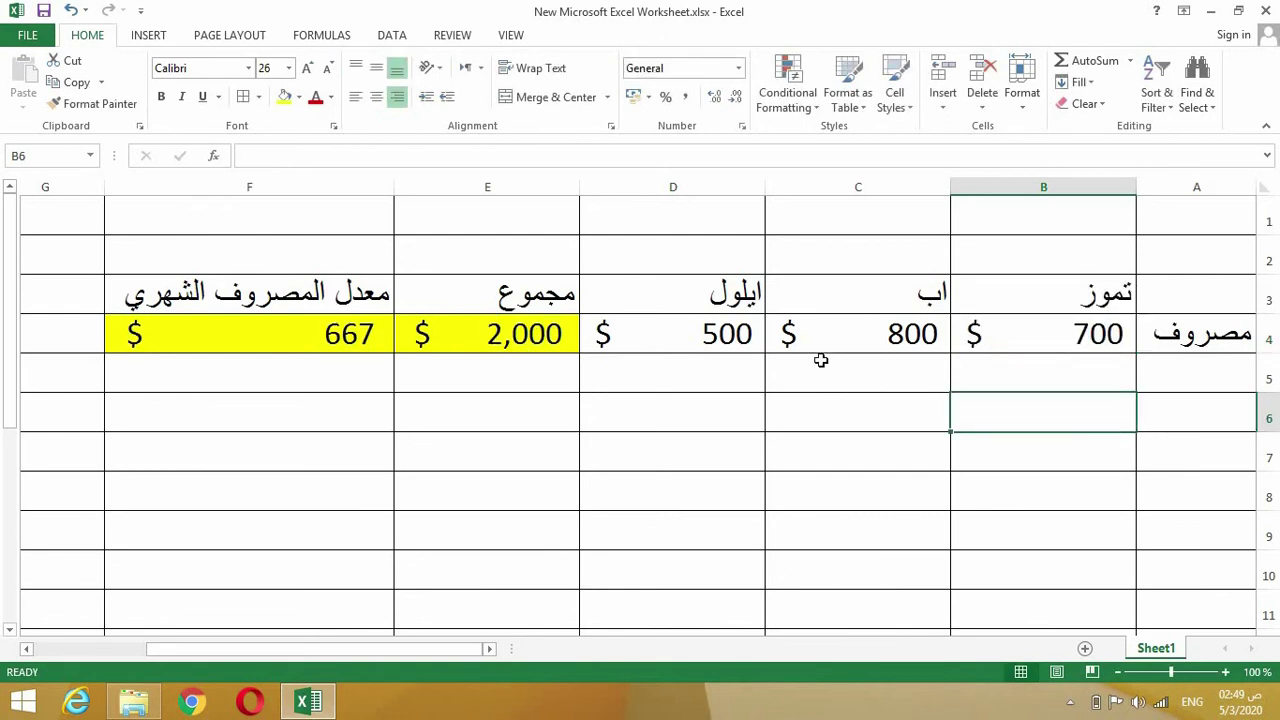
click(1068, 341)
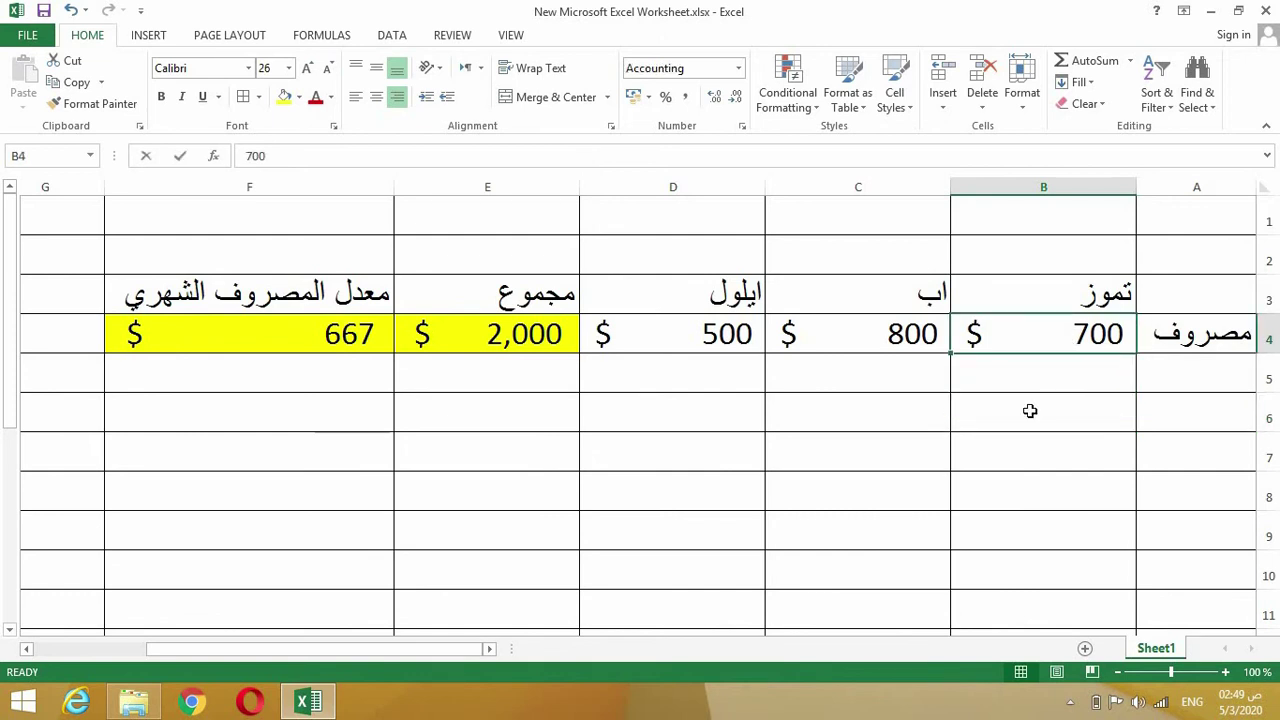
text(0)
click(1026, 456)
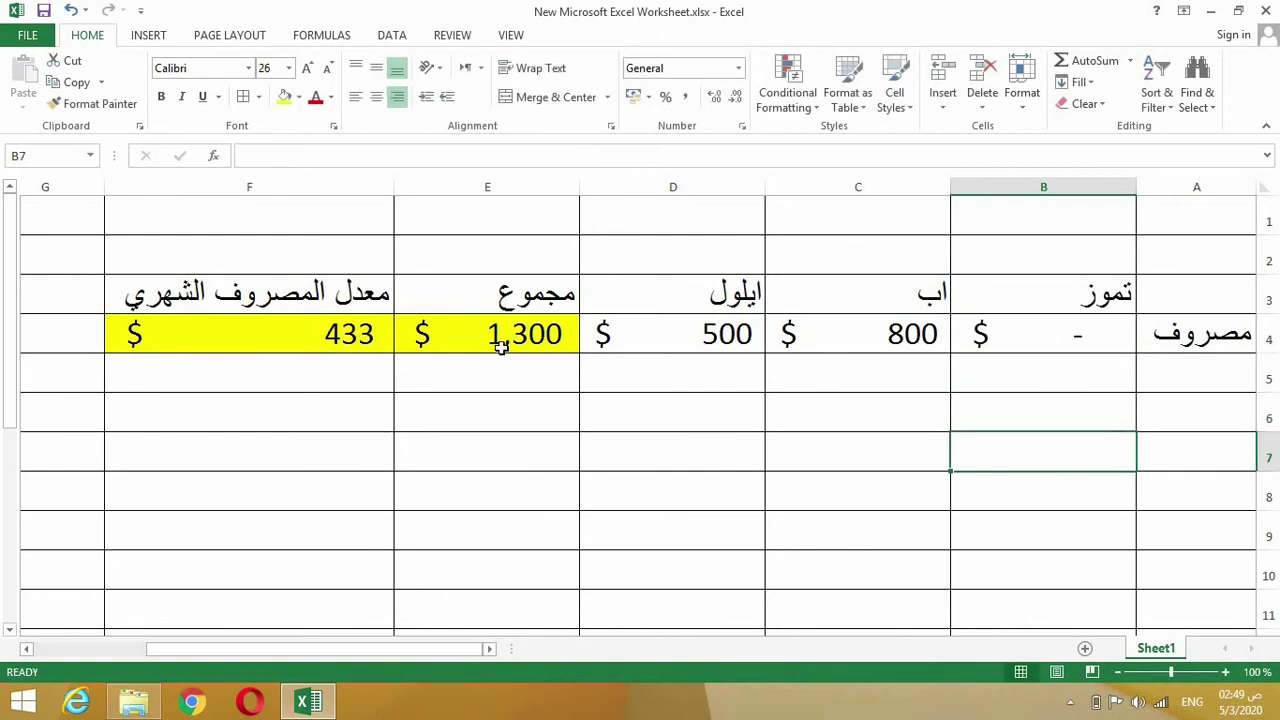
click(870, 334)
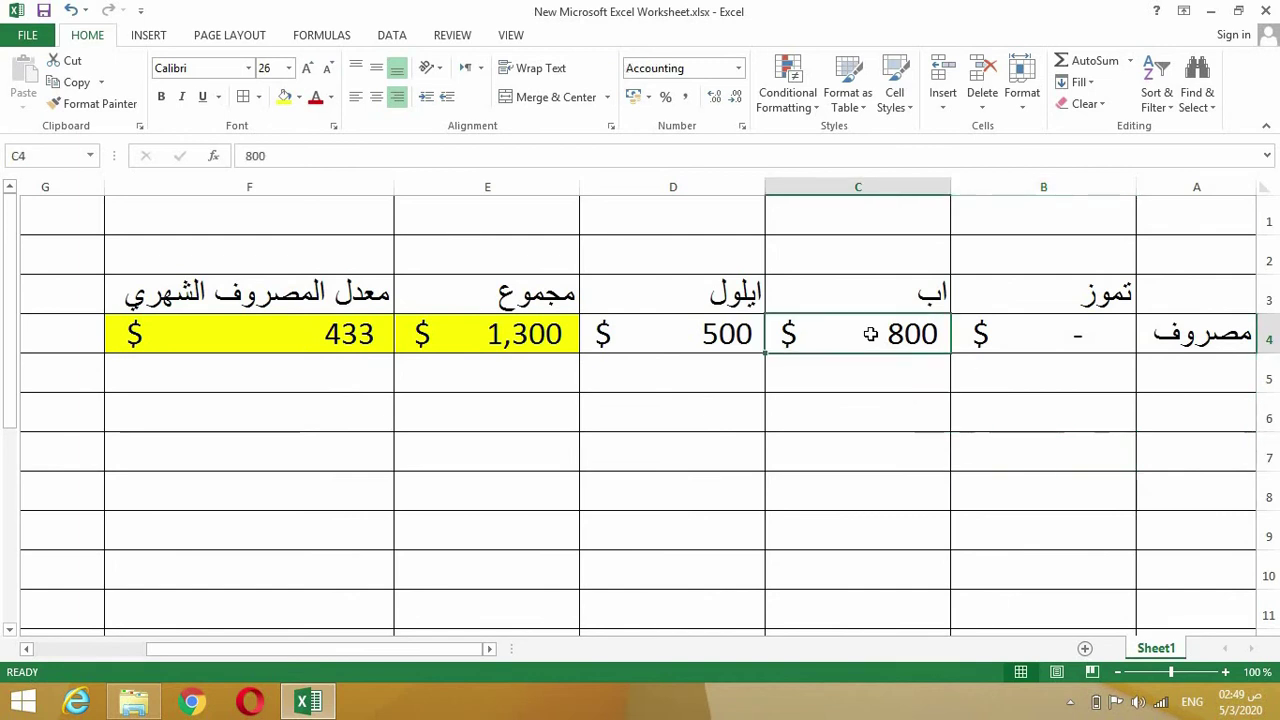
text(0)
drag(858, 452, 858, 412)
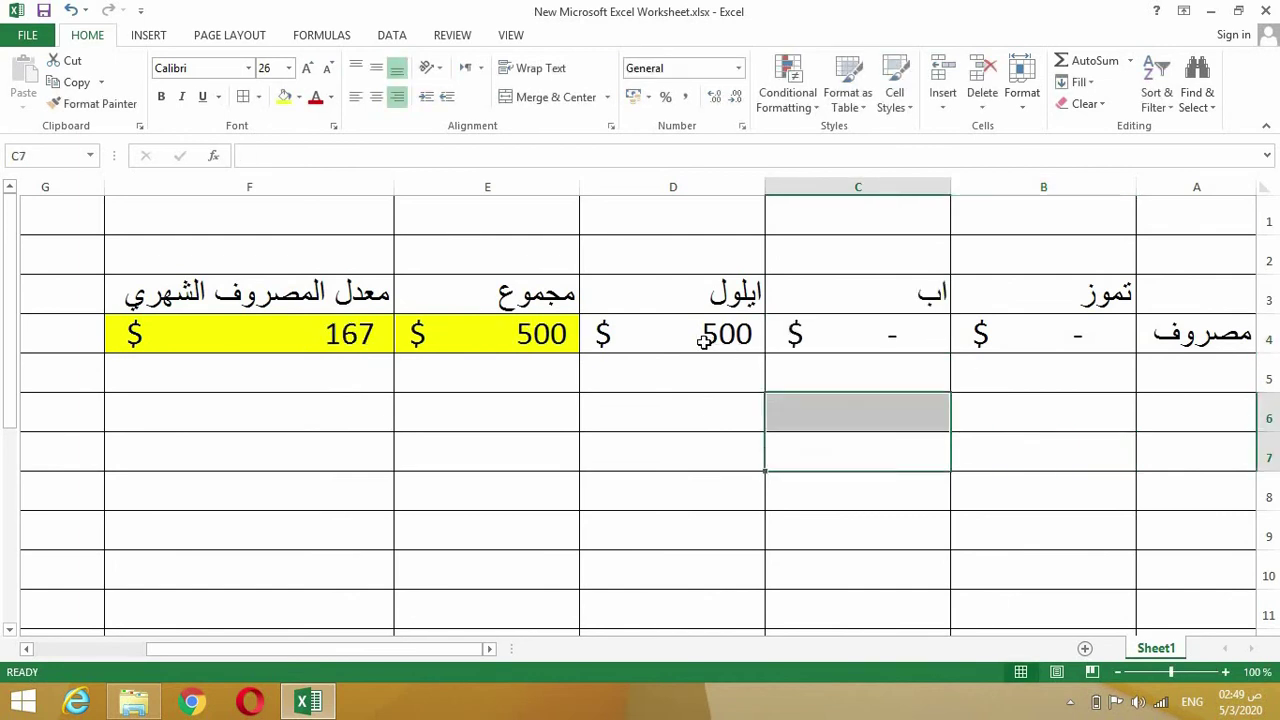
click(705, 341)
text(0)
click(743, 420)
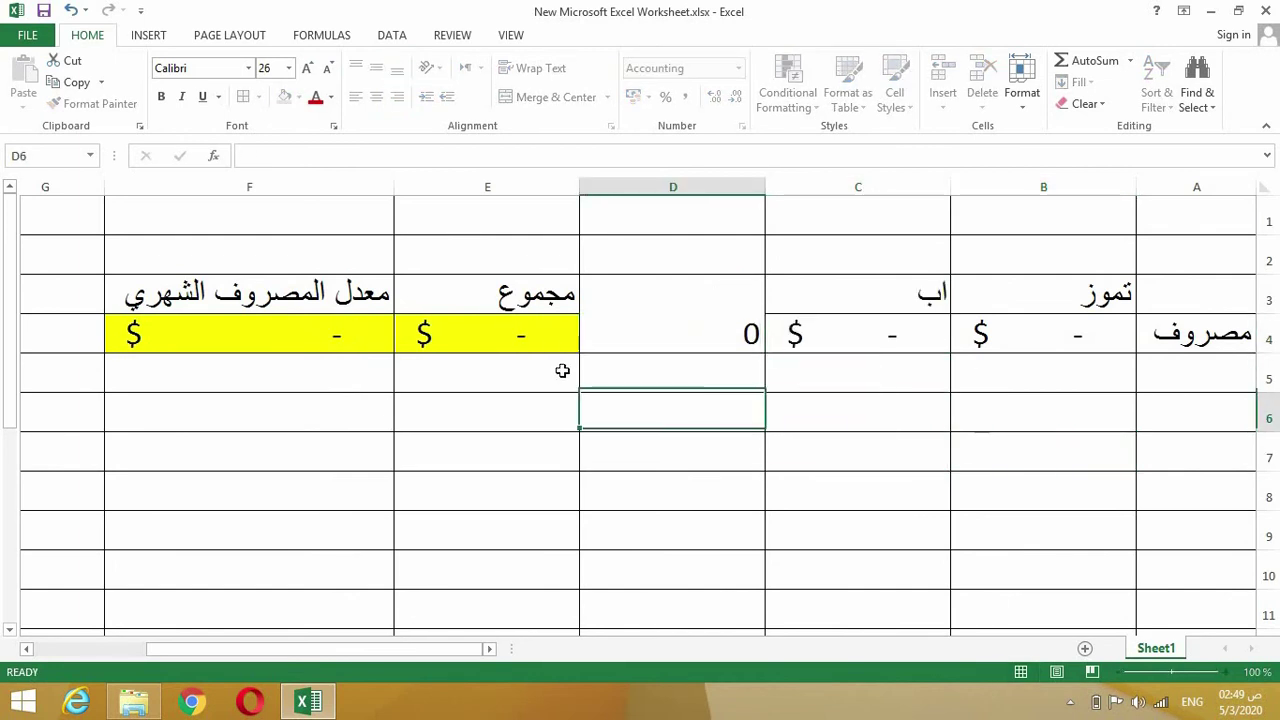
- Enter expenses 10, 10 and 500 in B4:D4, making the total $520 and average $173
click(1042, 337)
text(1)
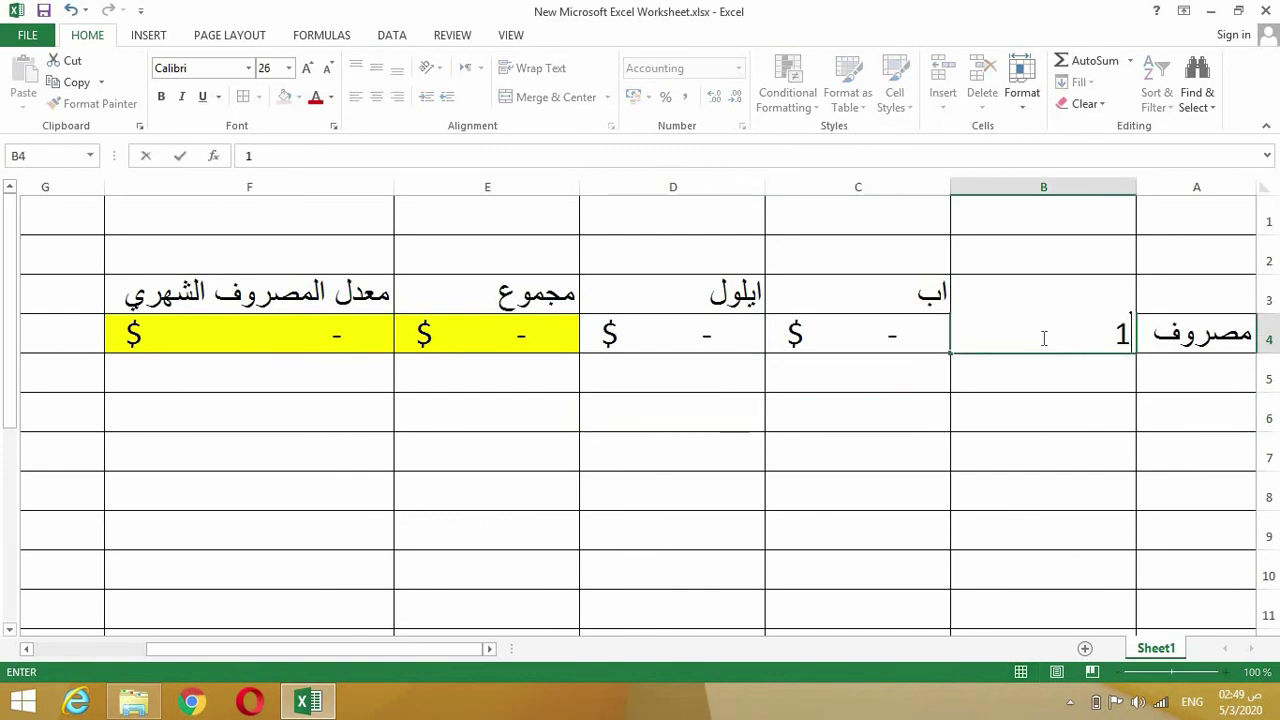
text(0)
key(Tab)
text(1)
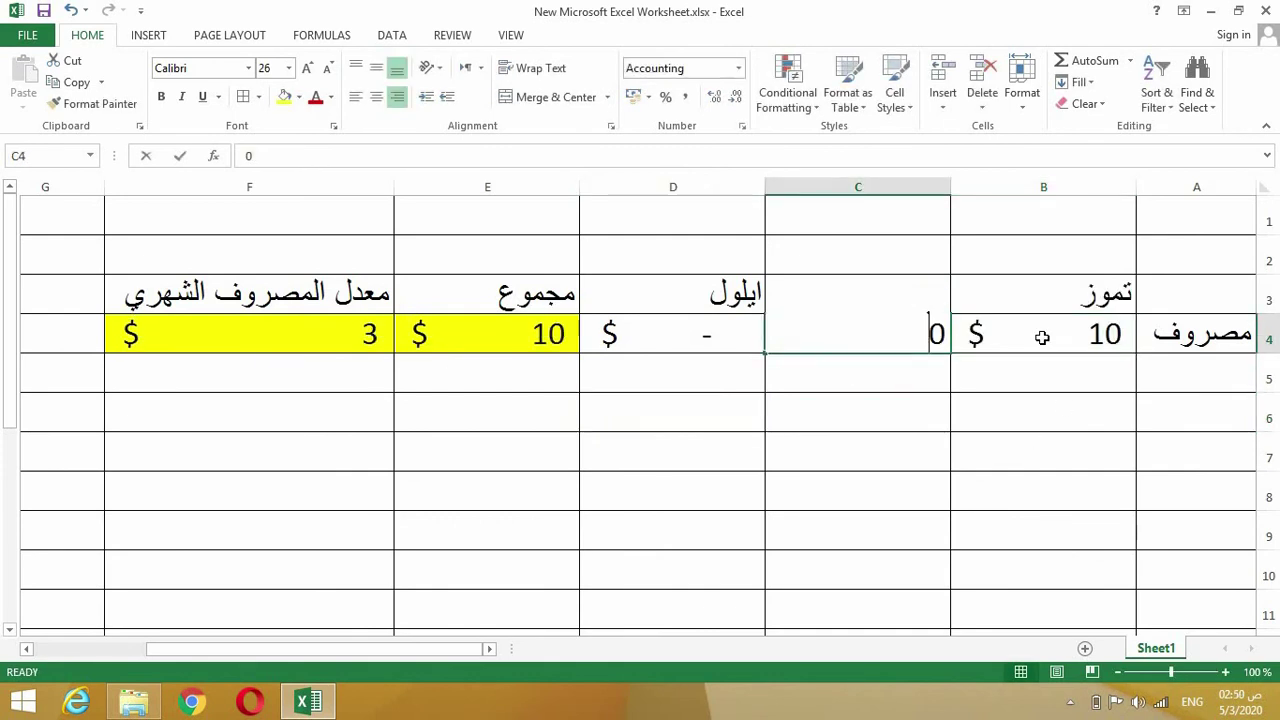
text(0)
key(Tab)
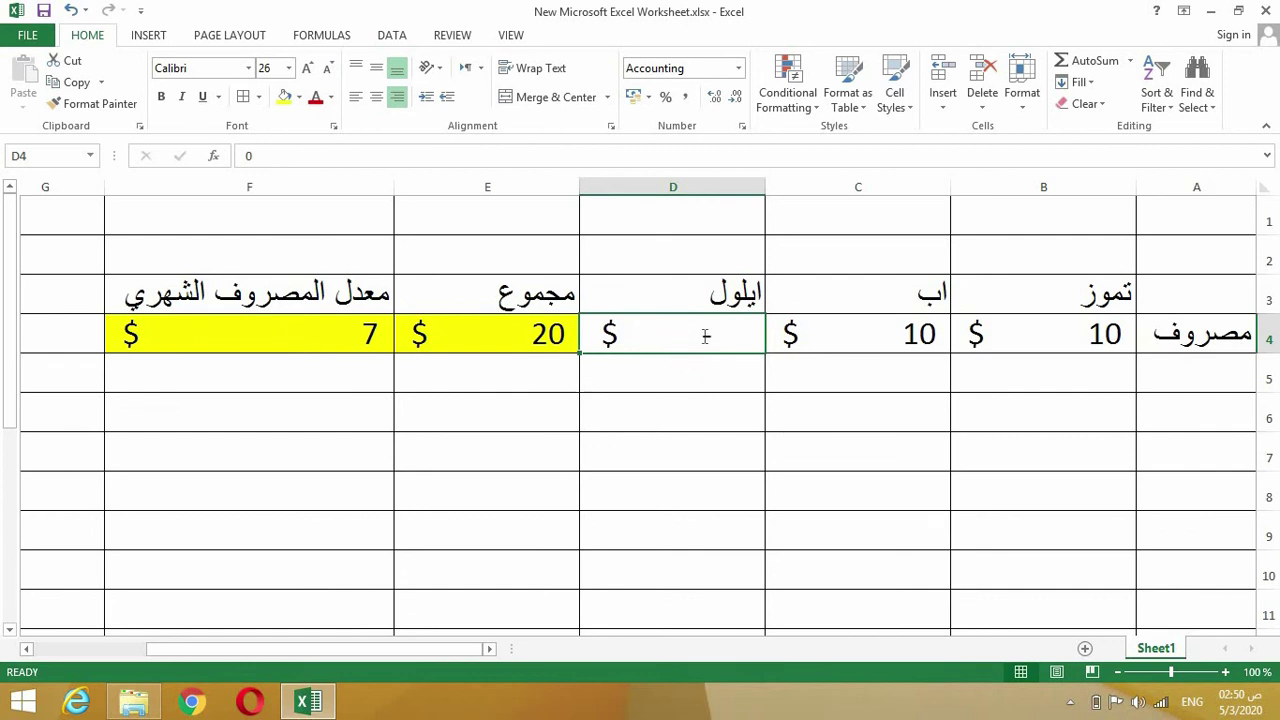
text(500)
click(694, 449)
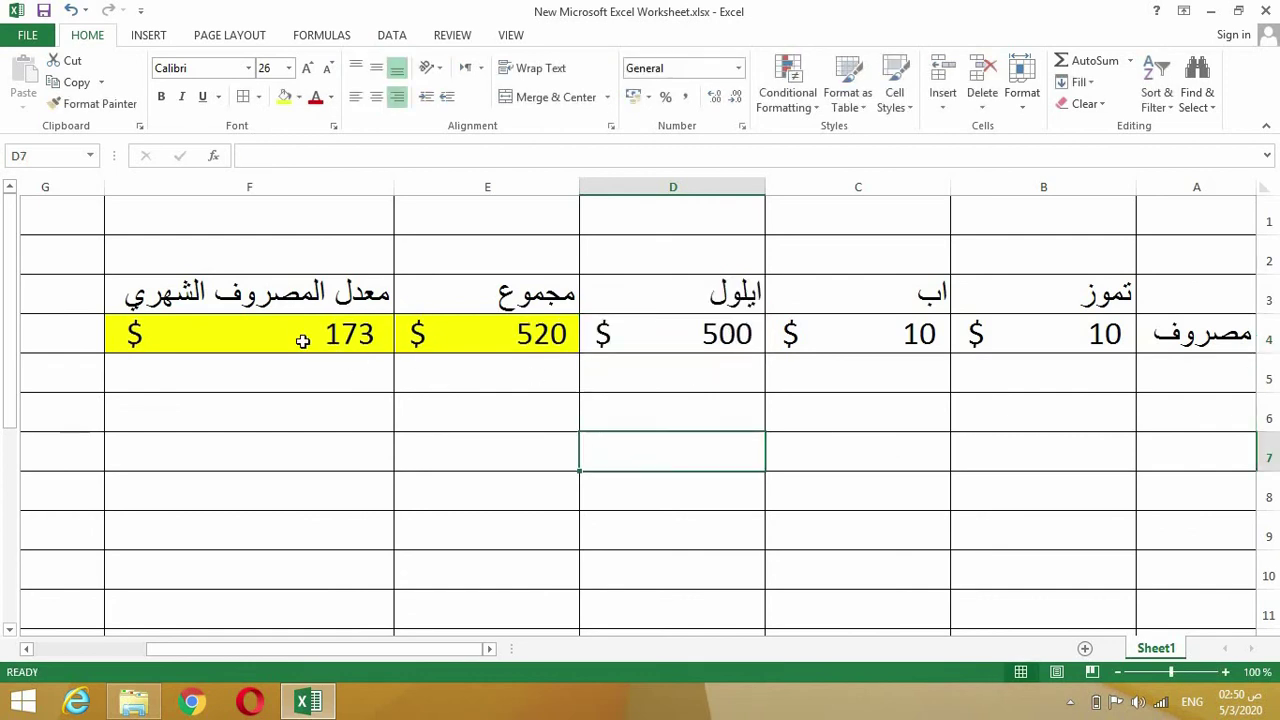